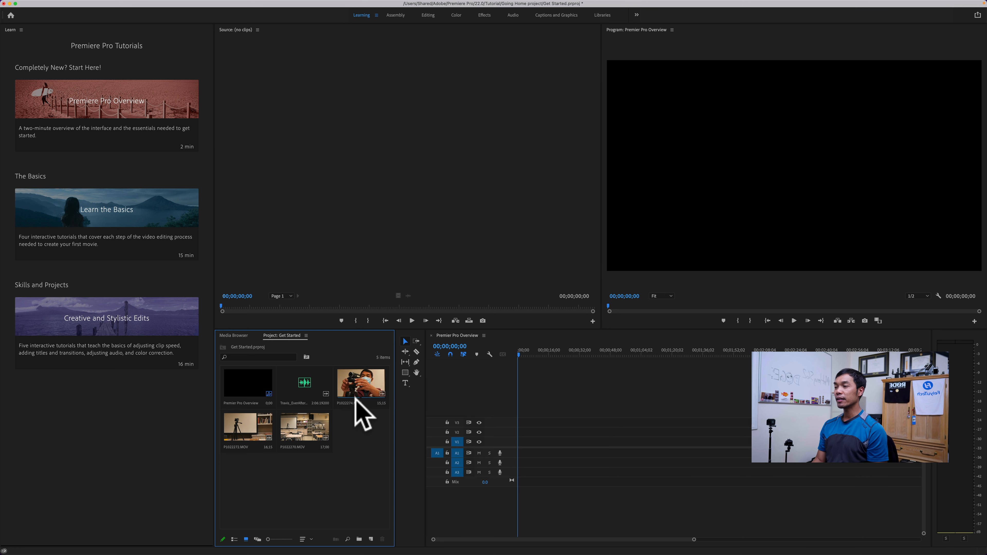
Step: Mark P1022270.MOV in at 04;56;45;20 and out at 04;56;51;11, and place it at the start of track V1
double_click(353, 383)
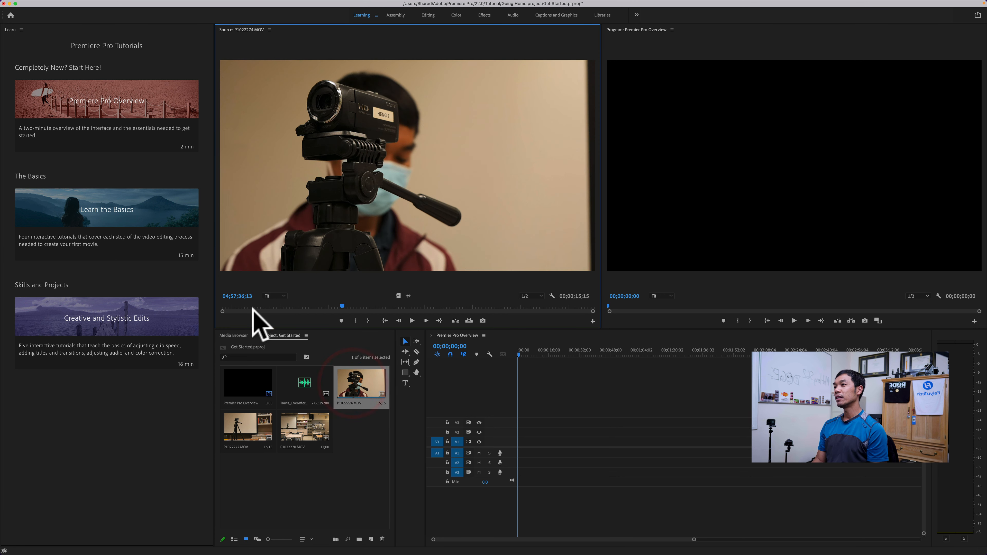
double_click(315, 434)
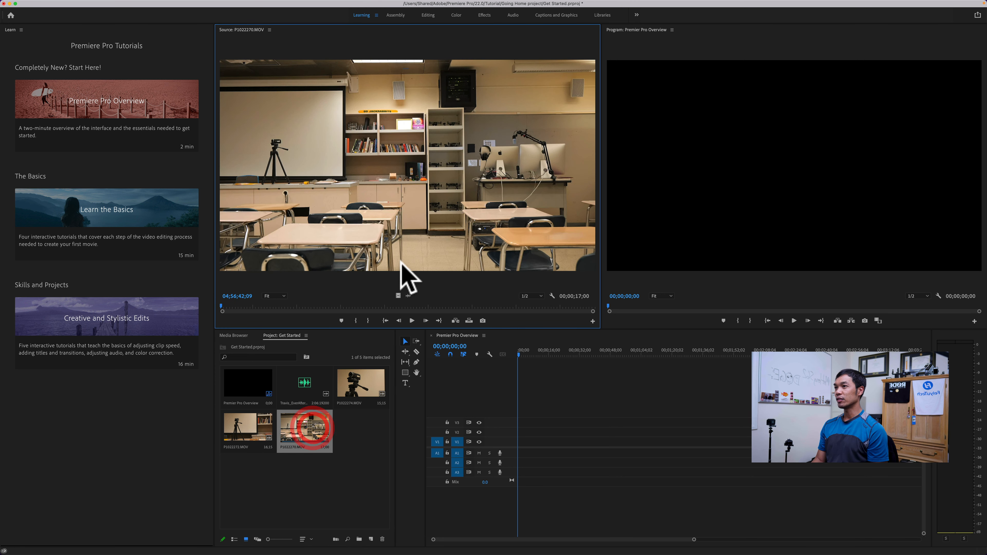
mouse_move(379, 308)
left_mouse_down()
mouse_move(274, 307)
mouse_move(320, 306)
mouse_move(294, 306)
left_mouse_up()
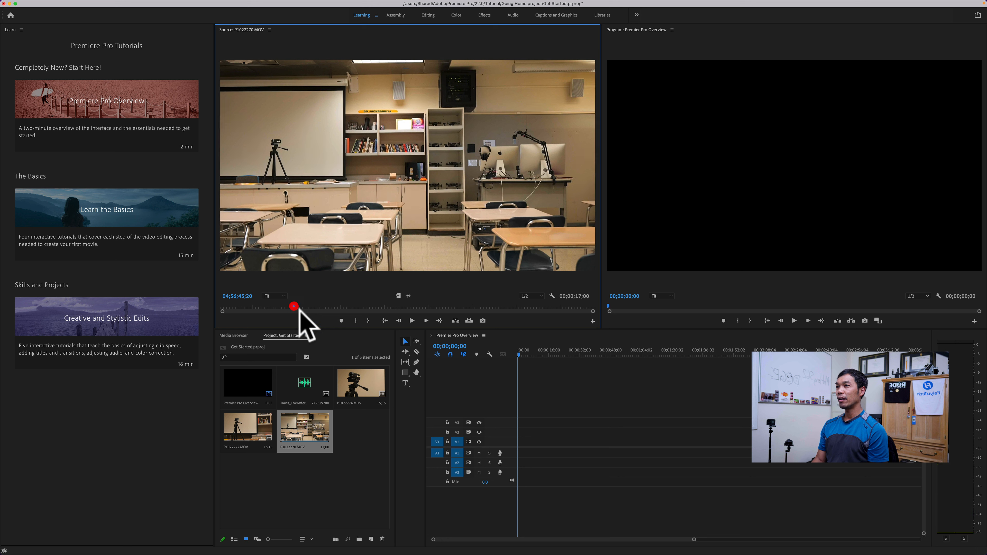
left_click(355, 320)
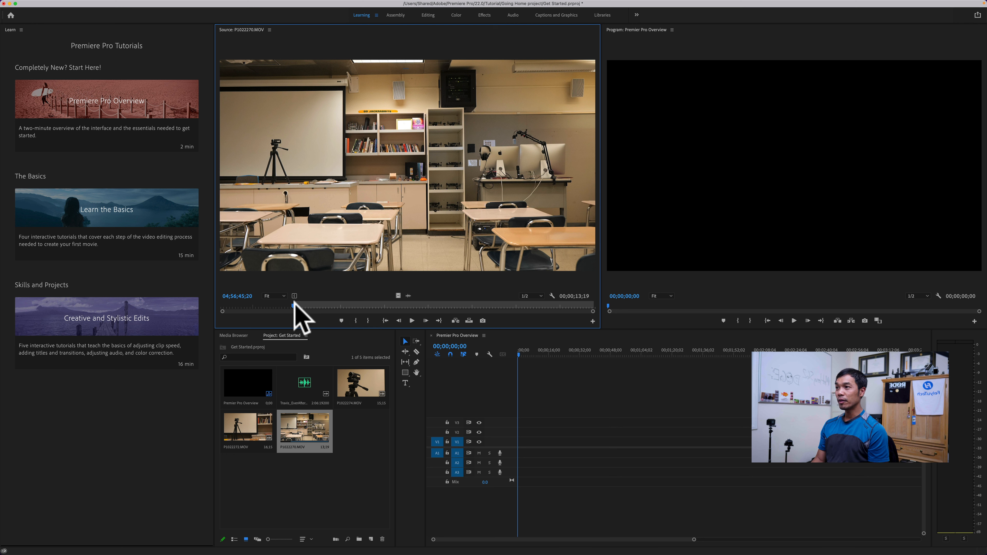
left_click_drag(293, 306, 420, 316)
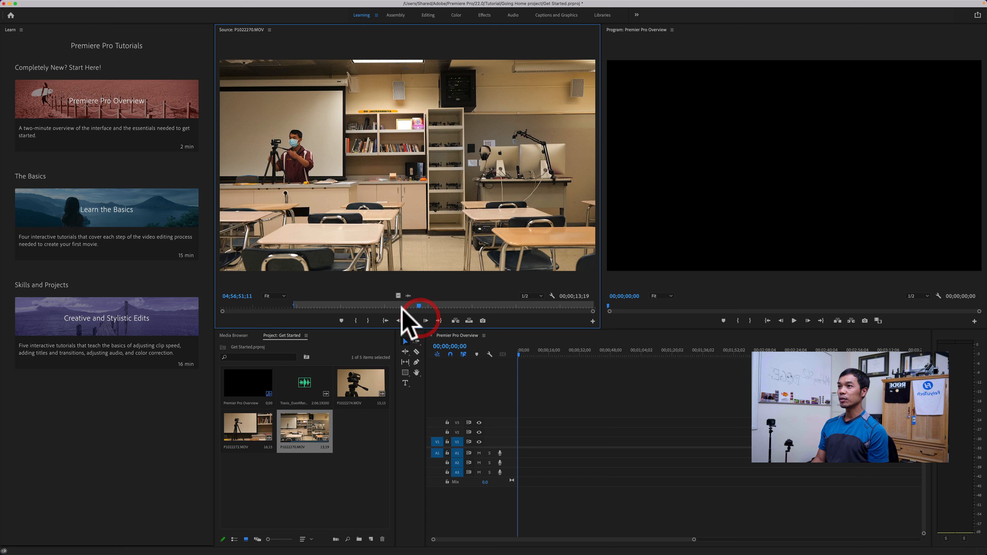
left_click(368, 320)
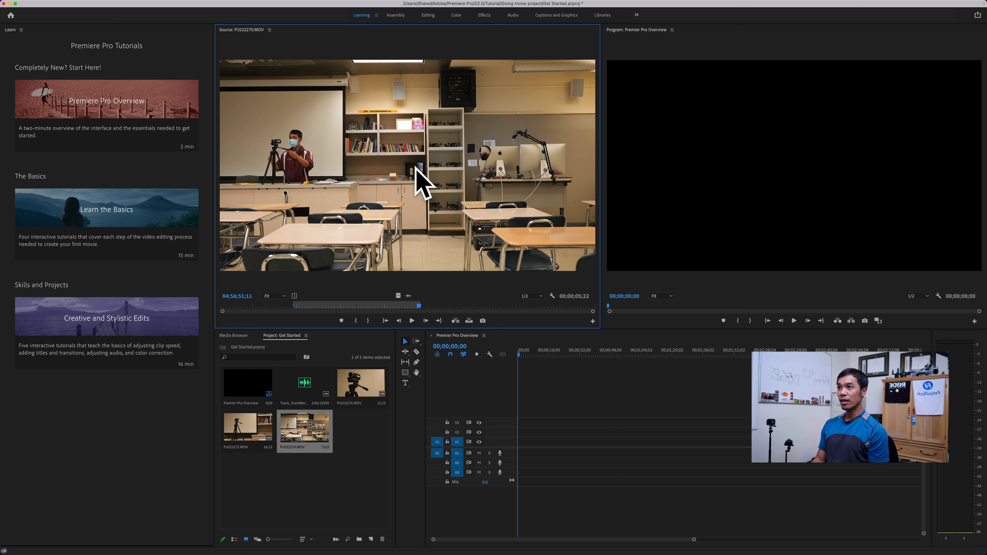
left_click_drag(405, 163, 519, 445)
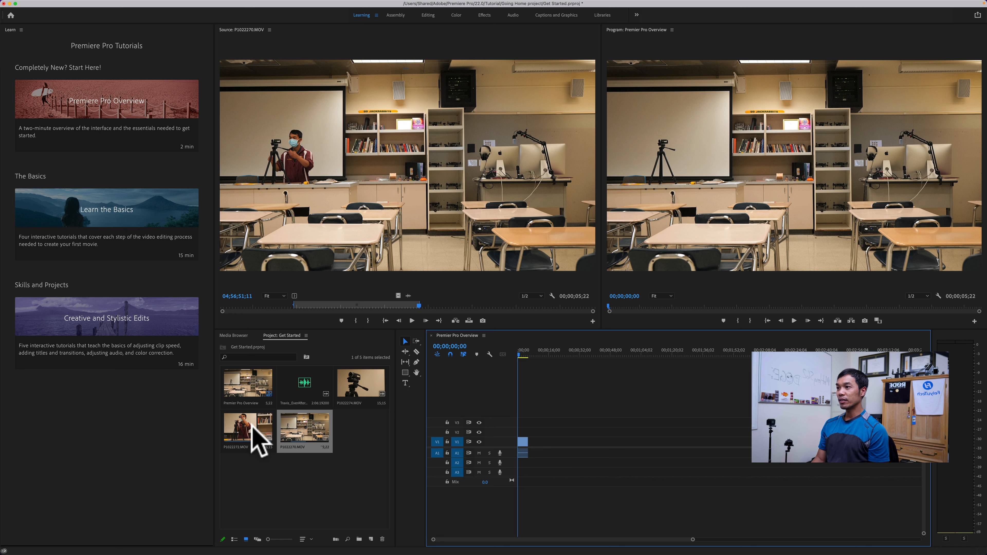
Step: Mark P1022272.MOV in at 04;57;15;15 and out at 04;57;18;17, and place it directly after the first clip on V1
double_click(256, 442)
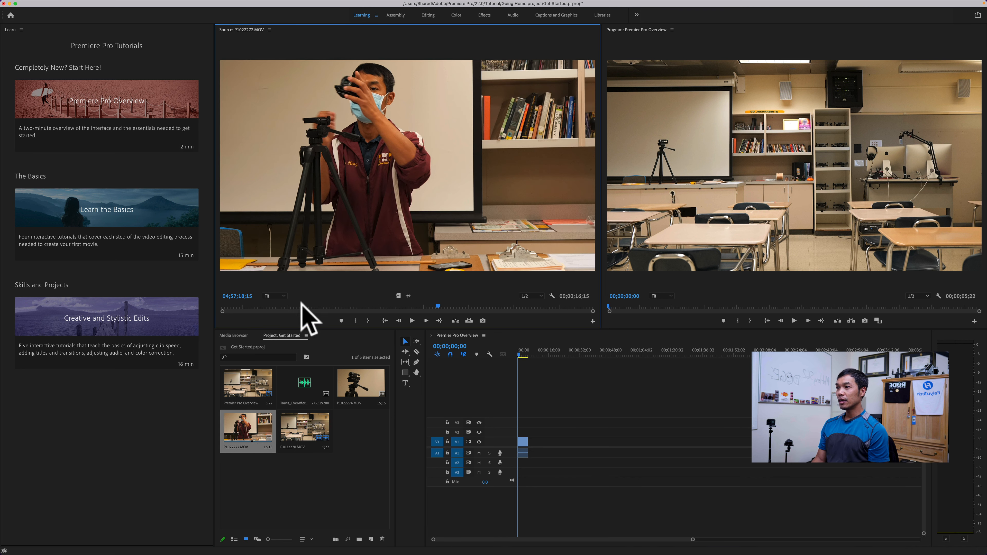
left_click_drag(301, 307, 370, 308)
left_click(356, 321)
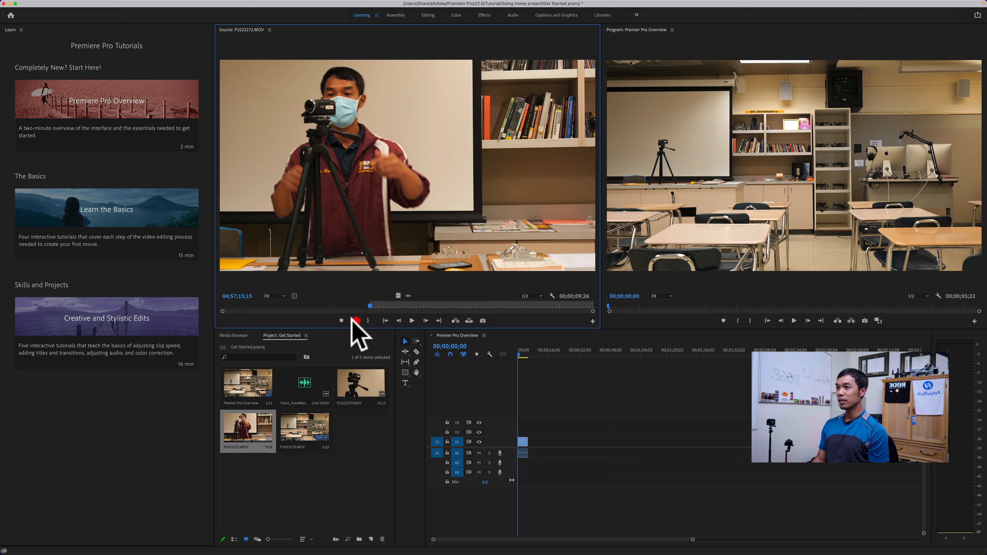
left_click_drag(369, 306, 440, 307)
left_click(367, 320)
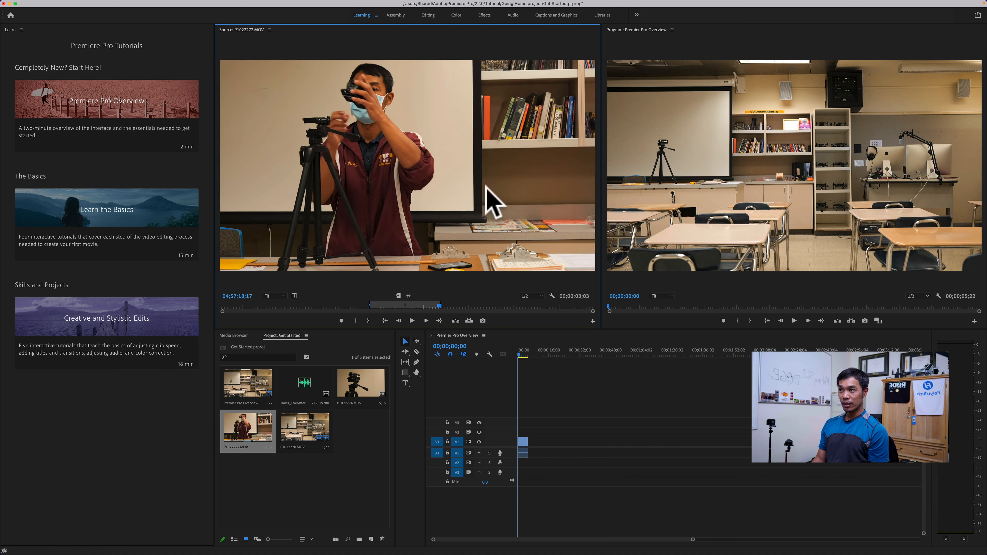
left_click_drag(481, 271, 530, 441)
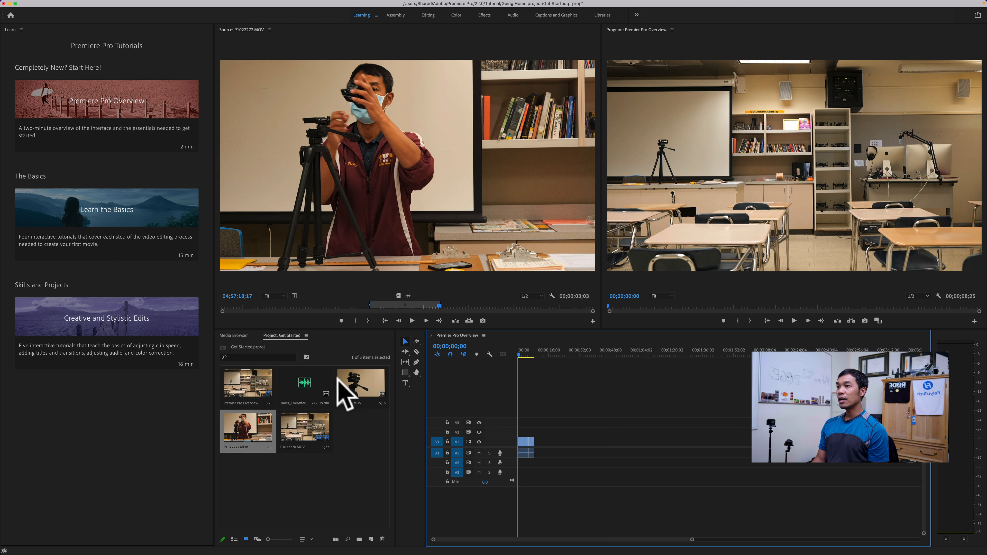
Step: Mark P1022274.MOV in at 04;57;41;22 and out at 04;57;43;15, and place it directly after the second clip on V1
double_click(350, 387)
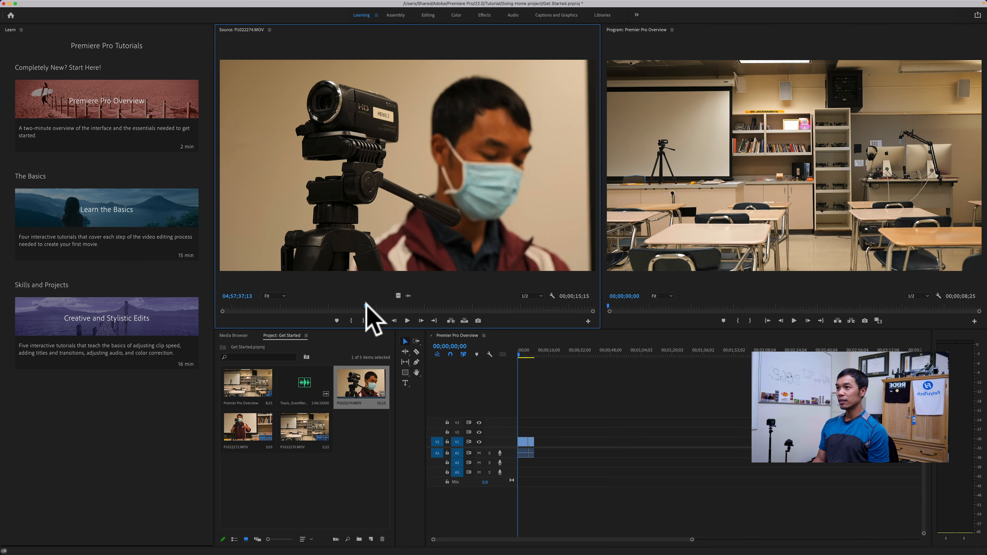
left_click_drag(365, 307, 470, 308)
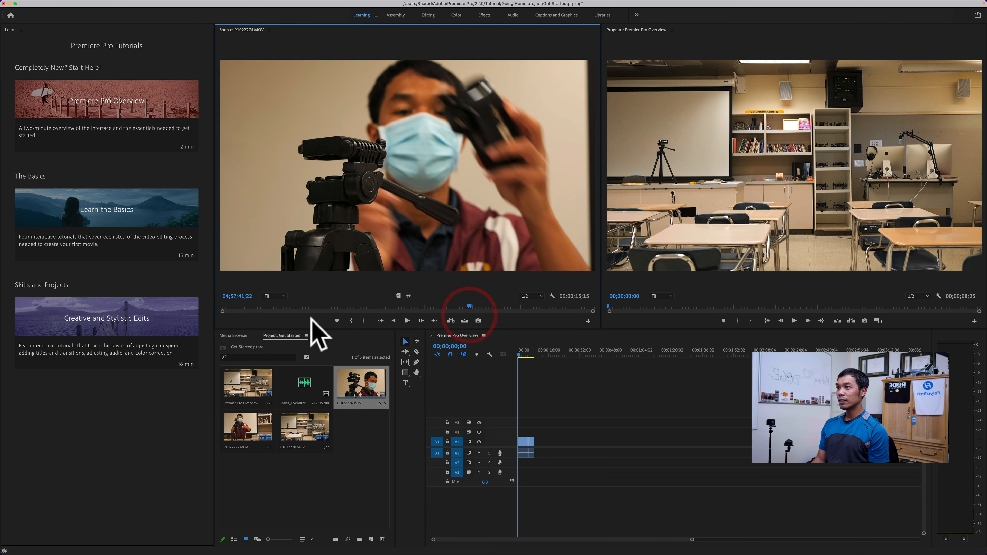
left_click(350, 321)
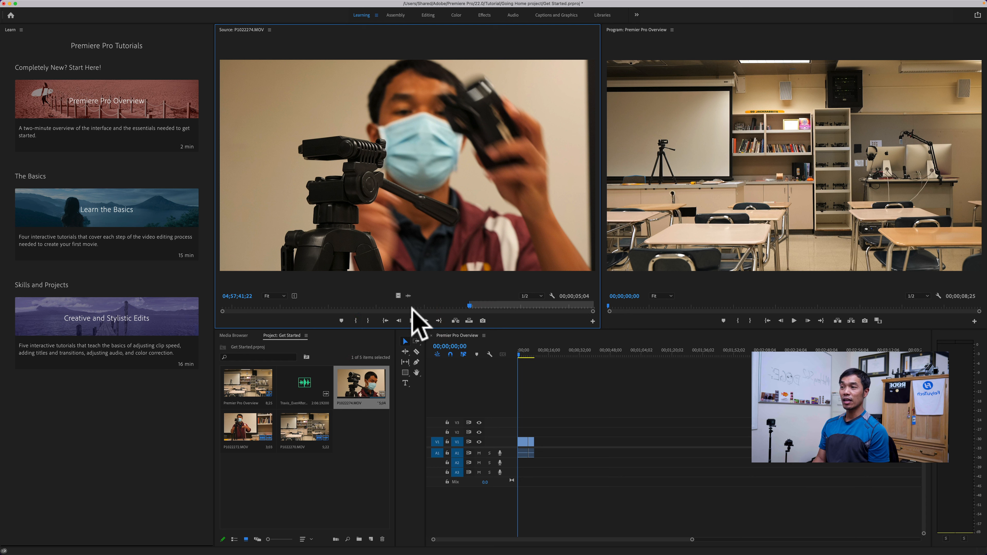
left_click_drag(471, 307, 513, 307)
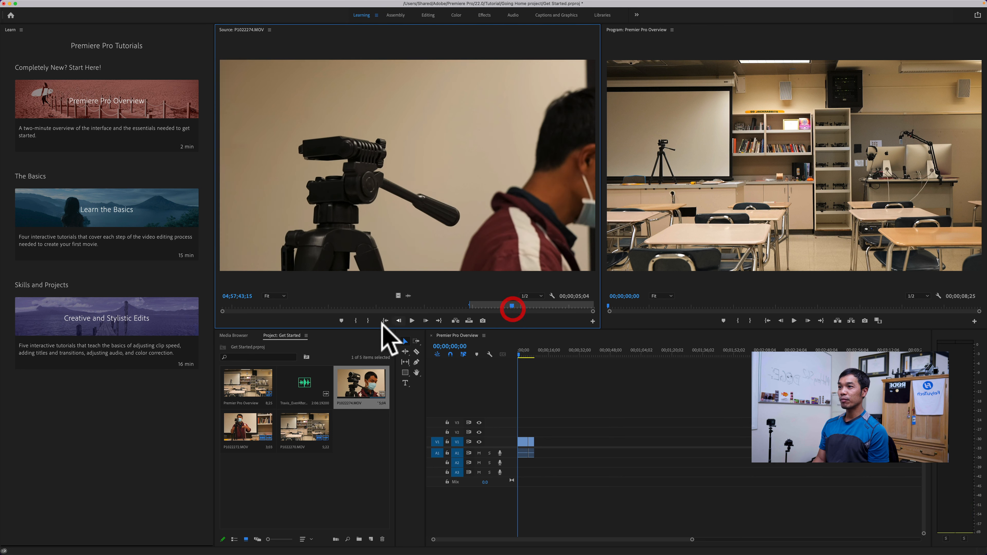
left_click(369, 320)
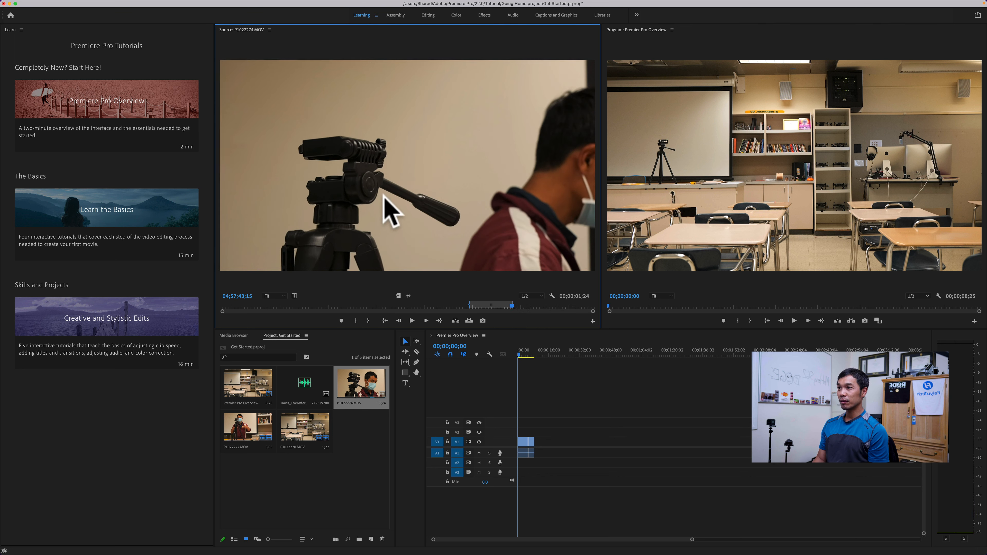
left_click_drag(388, 211, 537, 449)
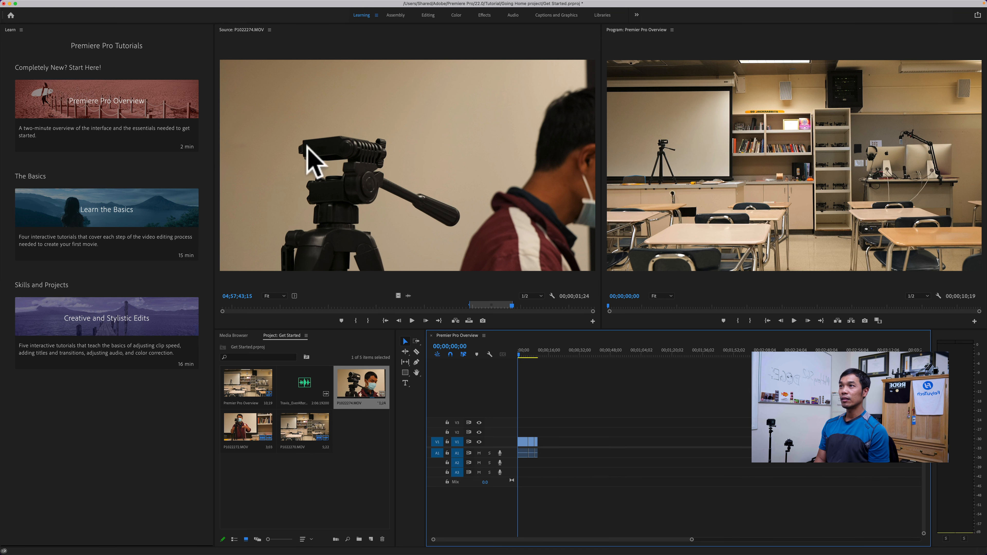
Step: Switch to the Editing workspace and play the assembled sequence through to its end
left_click(428, 15)
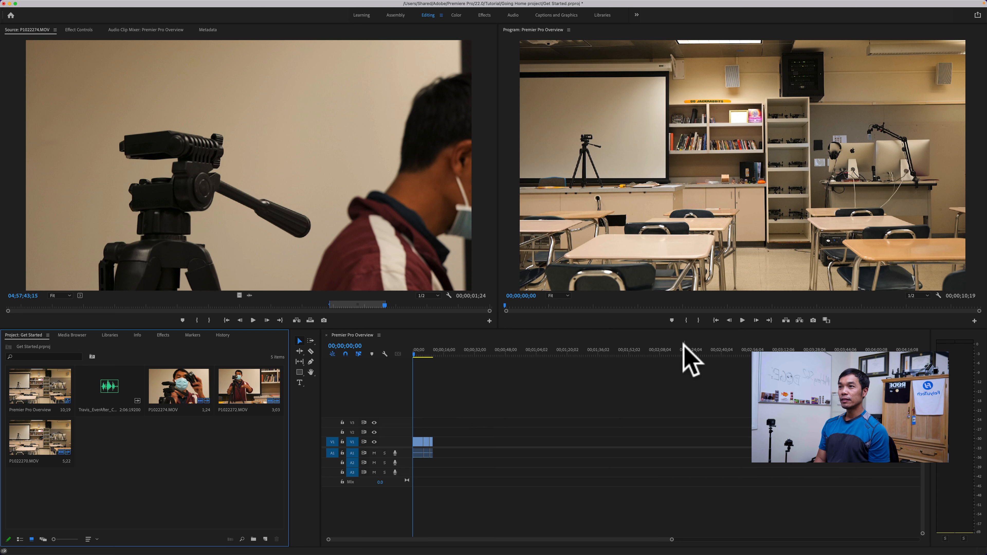
left_click(432, 385)
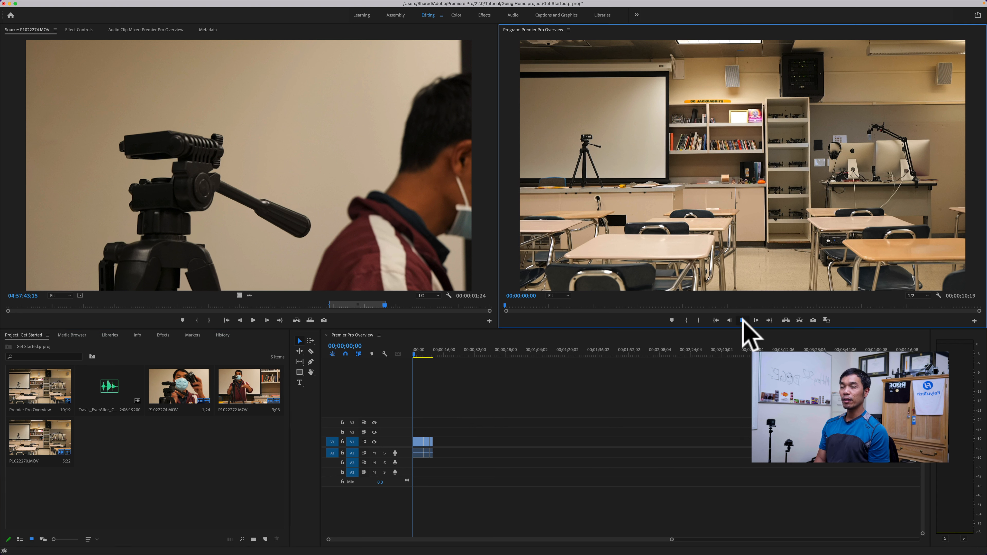
left_click(743, 320)
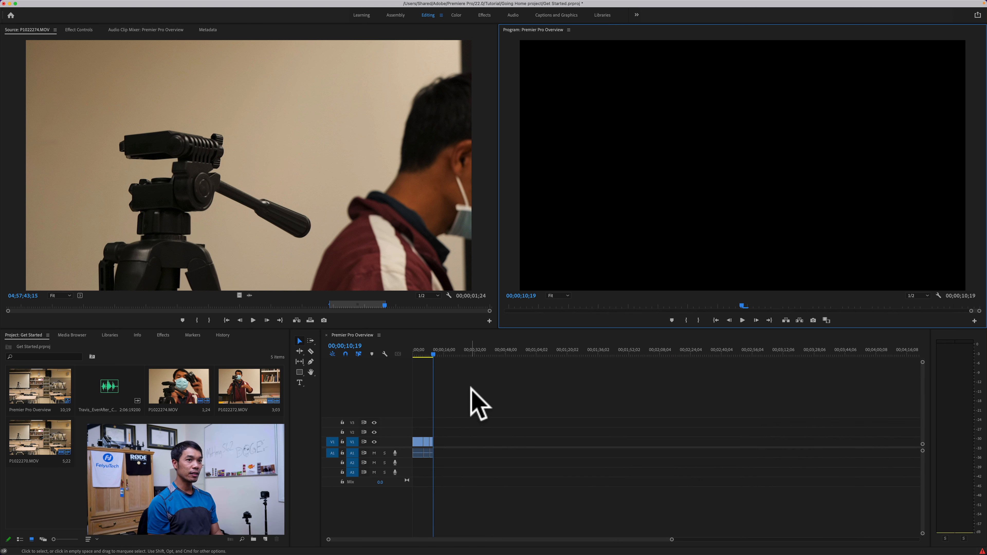
Step: Zoom in and out on the timeline, and fit the whole sequence in its view
left_click(468, 389)
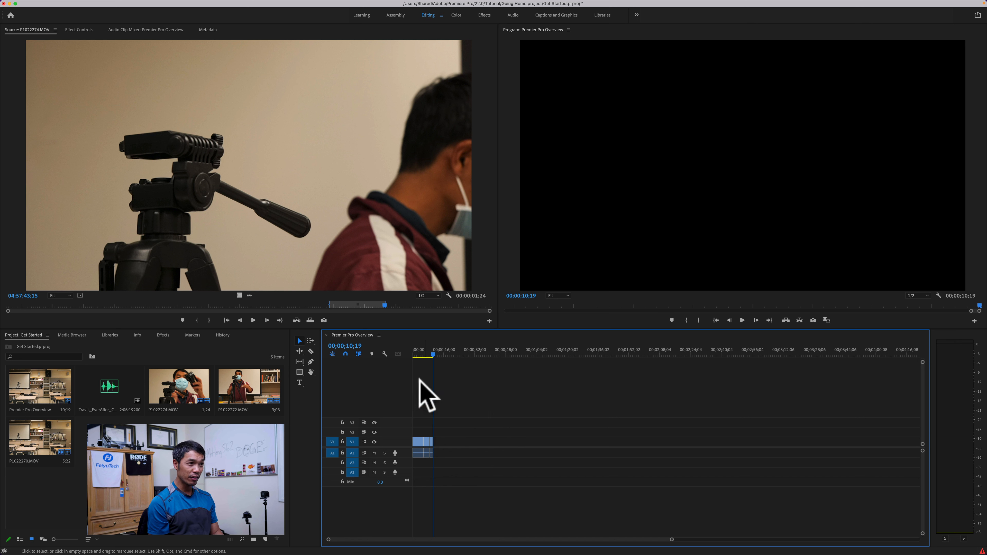
key("=")
key("=")
key("=")
key("=")
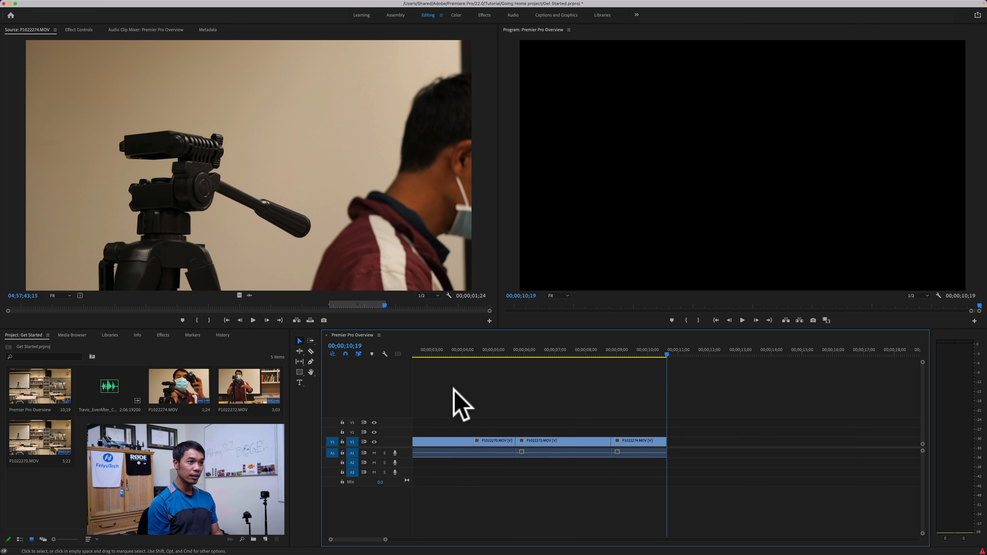
scroll(462, 404, "up", 3)
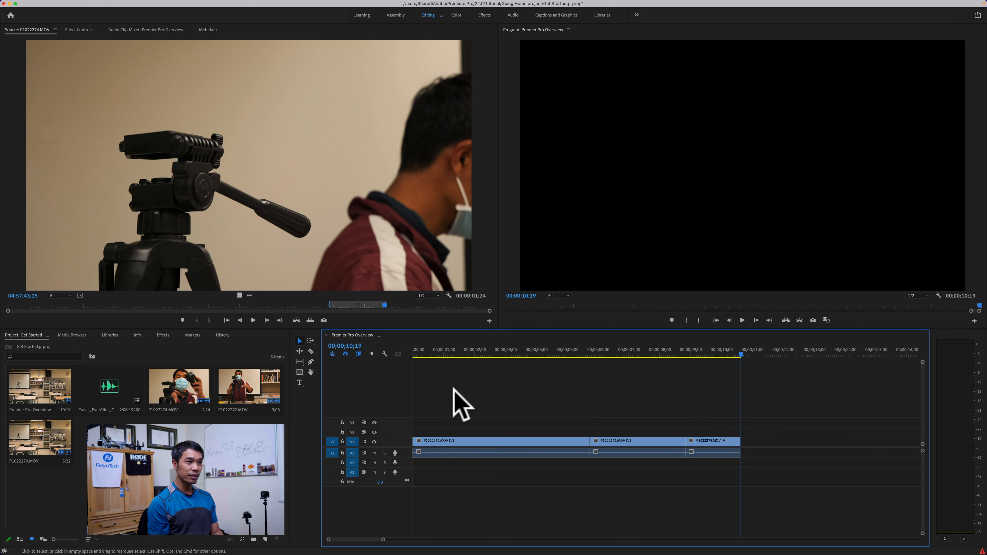
key("=")
key("=")
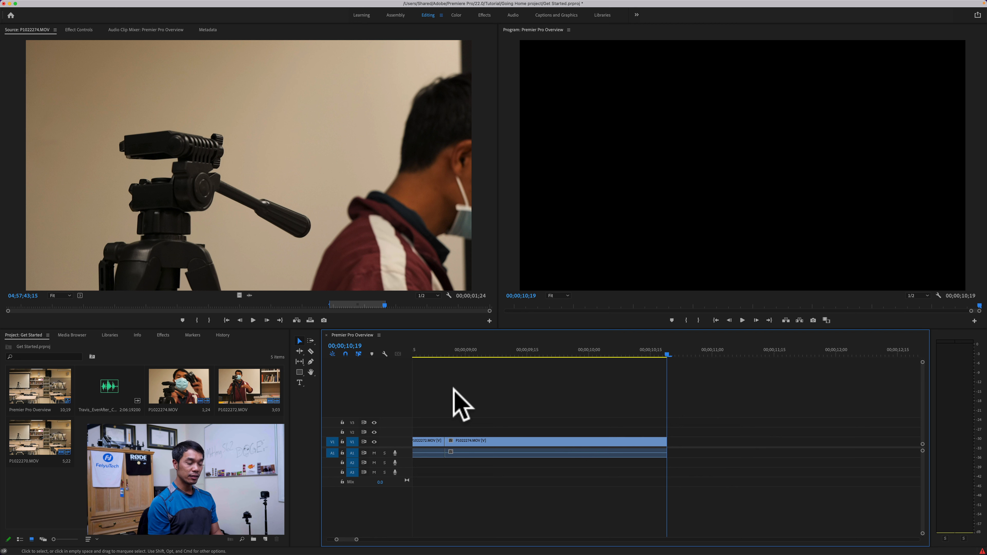
key("minus")
key("minus")
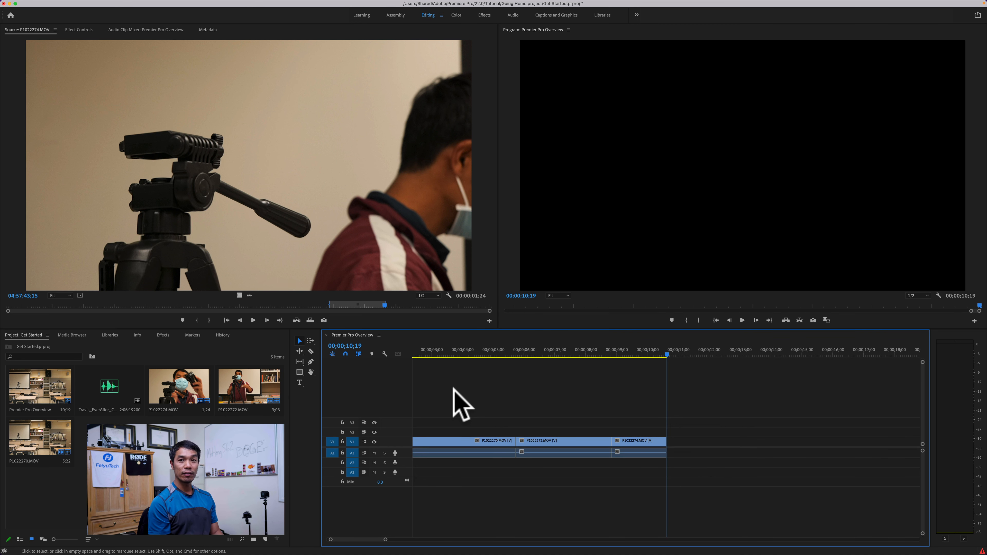
key("backslash")
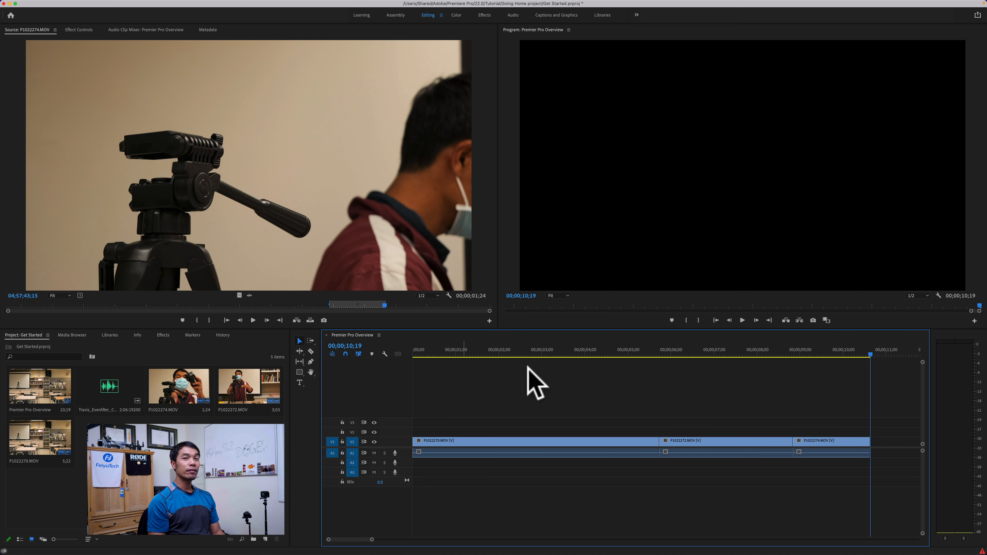
Step: Trim the end of the first clip back to 00;00;05;19 and move the second clip up against it
mouse_move(653, 353)
left_mouse_down()
mouse_move(646, 354)
mouse_move(655, 353)
left_mouse_up()
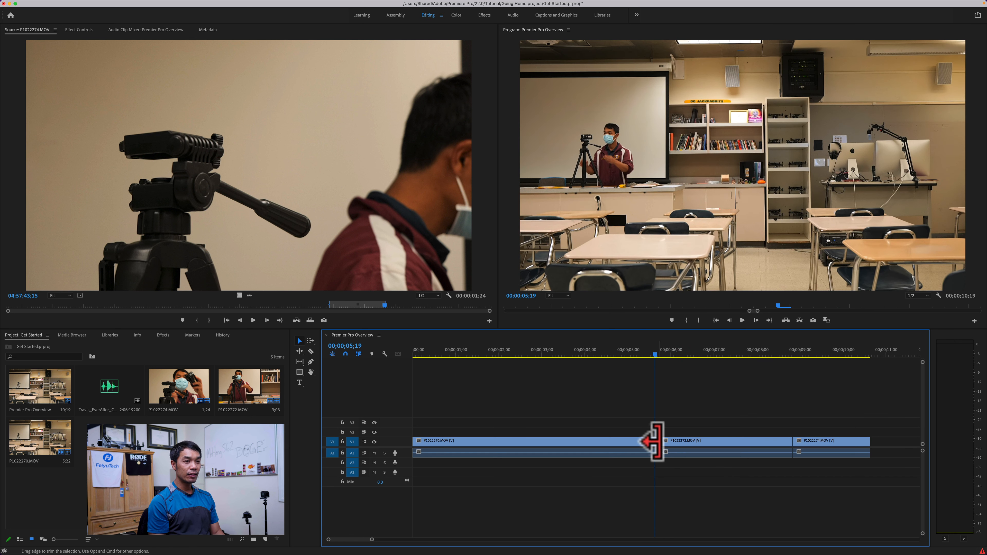
left_click_drag(654, 442, 690, 441)
left_click(696, 453)
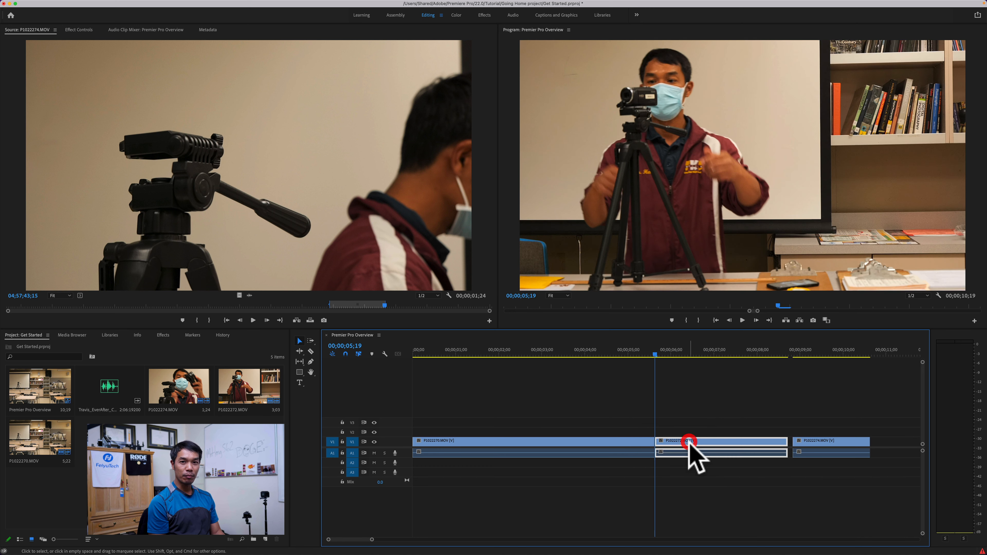
Step: Play from the first cut and examine the gap between the second and third clips
left_click(653, 354)
key("space")
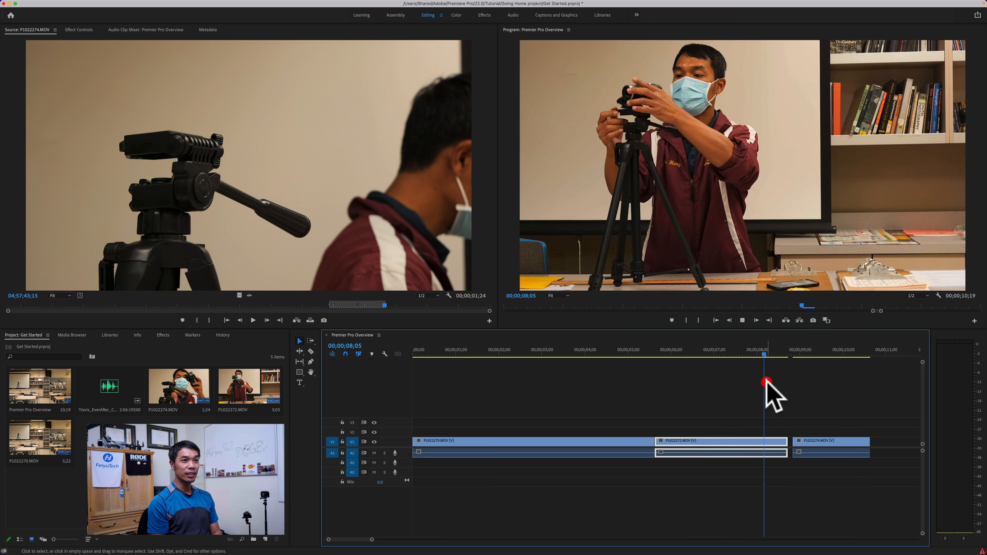
key("space")
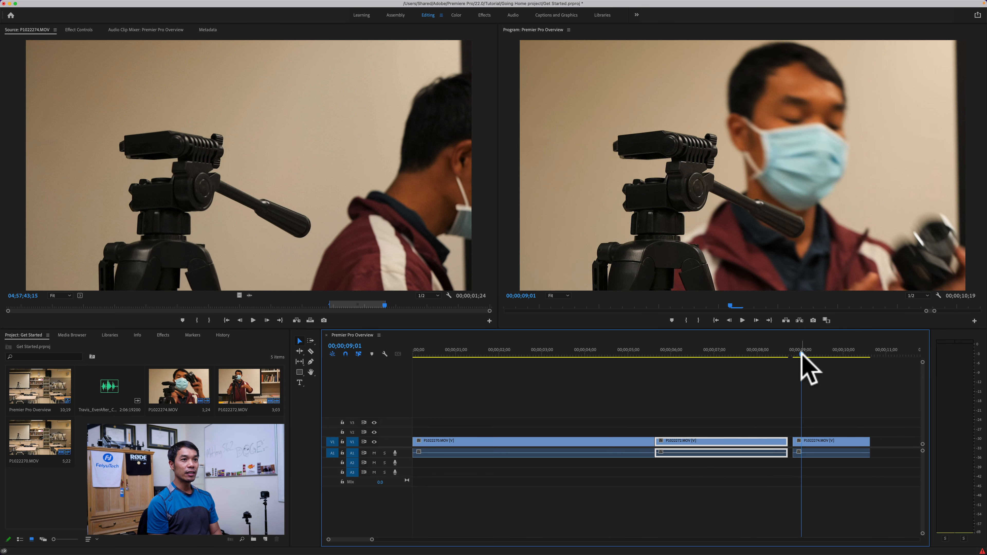
left_click_drag(802, 353, 791, 356)
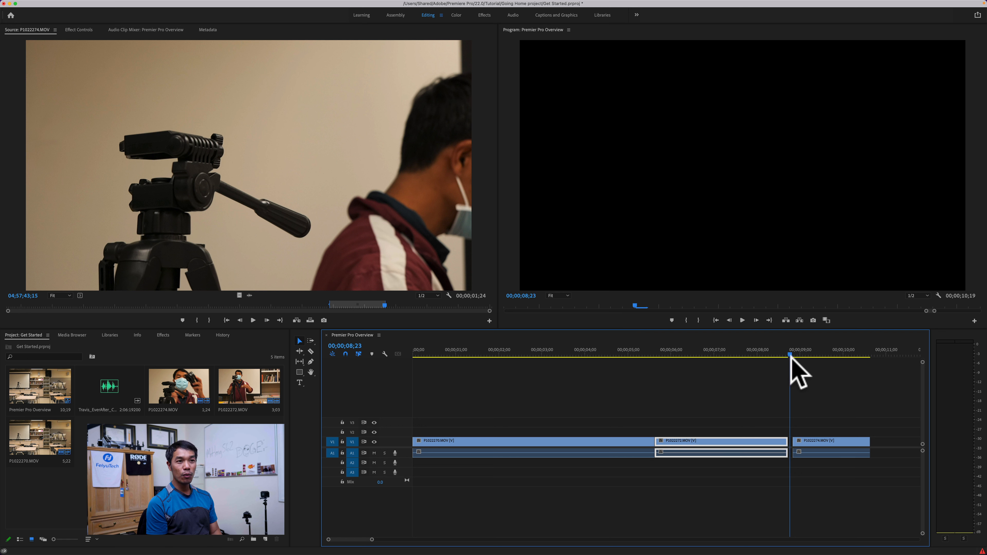
left_click(792, 355)
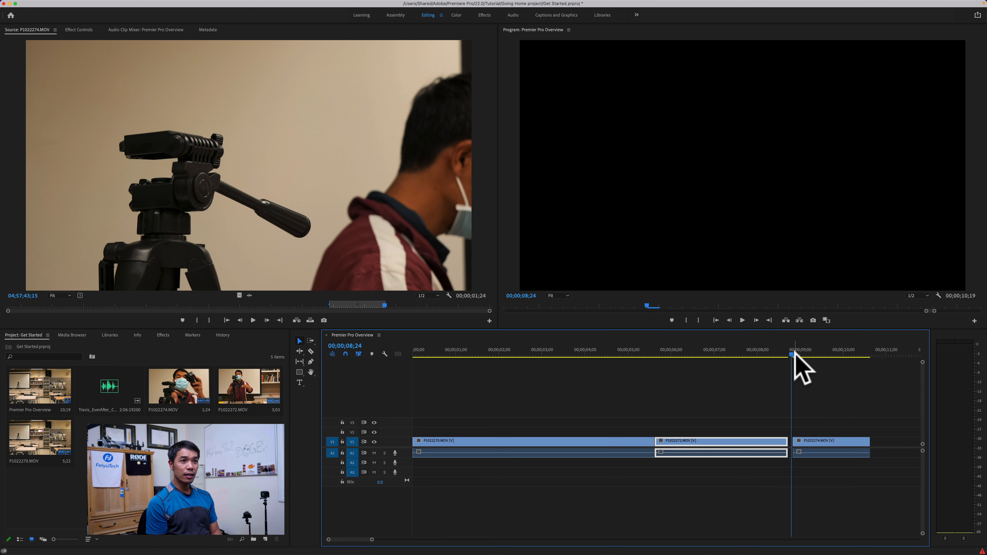
left_click(803, 355)
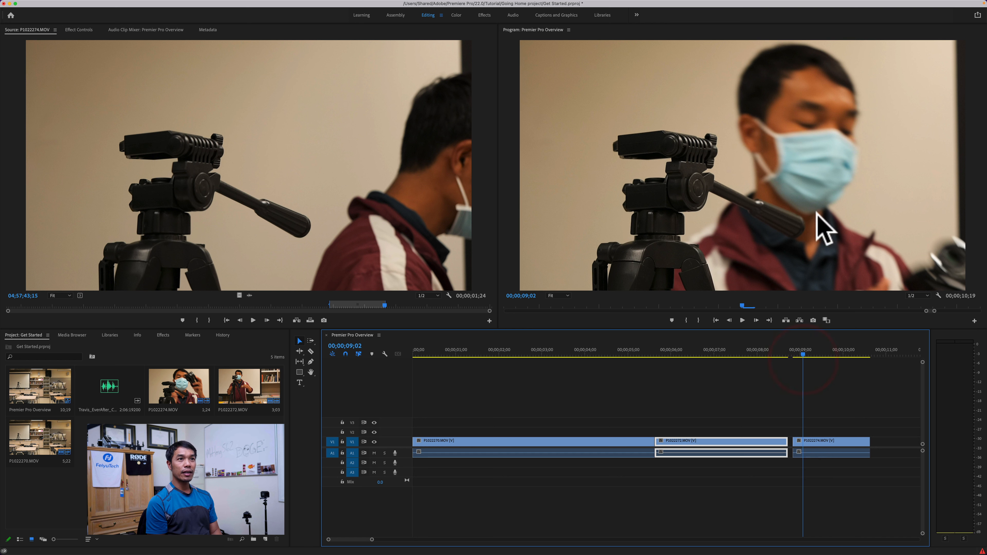
Step: Extend the end of the second clip to the start of the third clip and play back that cut
mouse_move(803, 352)
left_mouse_down()
mouse_move(777, 353)
mouse_move(787, 354)
left_mouse_up()
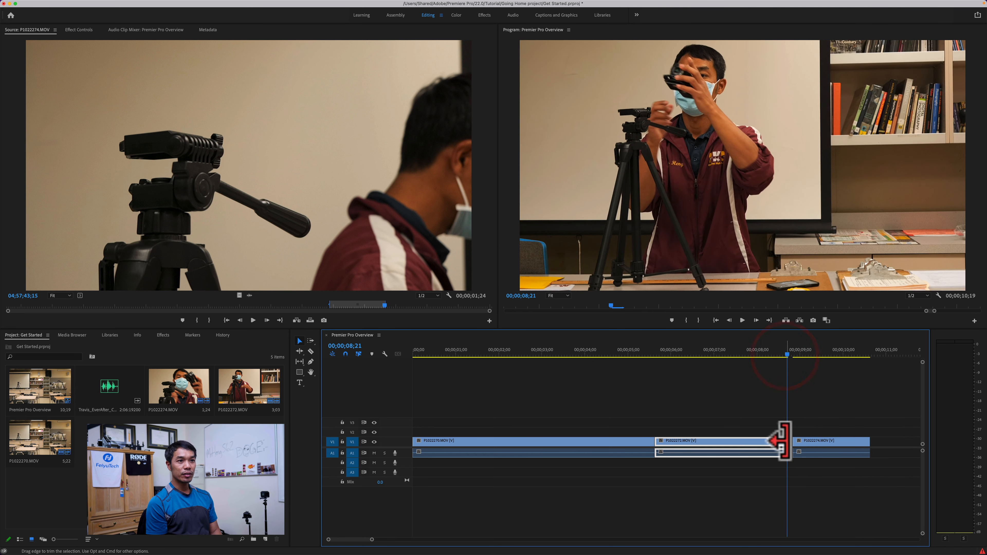
left_click_drag(786, 441, 794, 412)
left_click(778, 353)
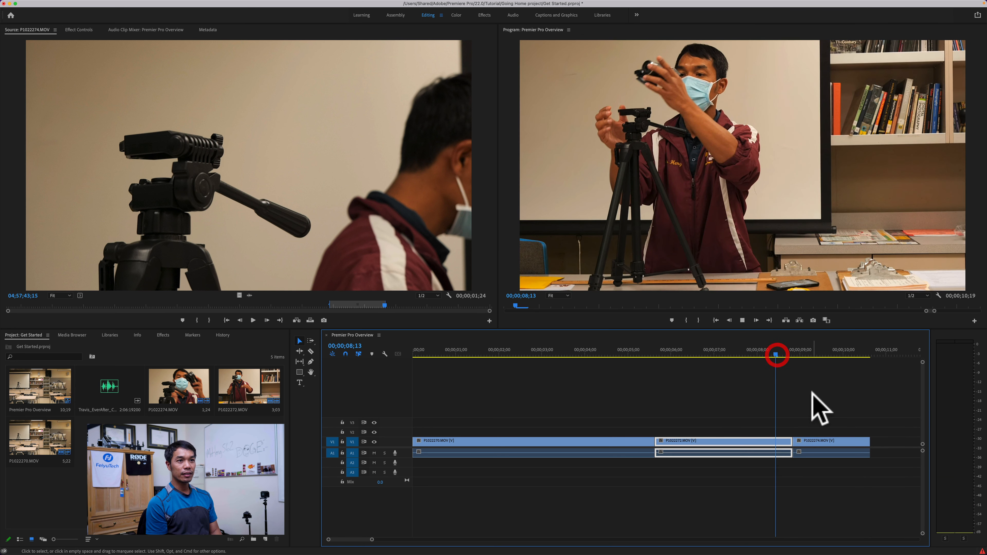
Step: Stop the playback, load P1022270.MOV and P1022272.MOV in turn as source clips, and play P1022272.MOV beyond its marked range
key("space")
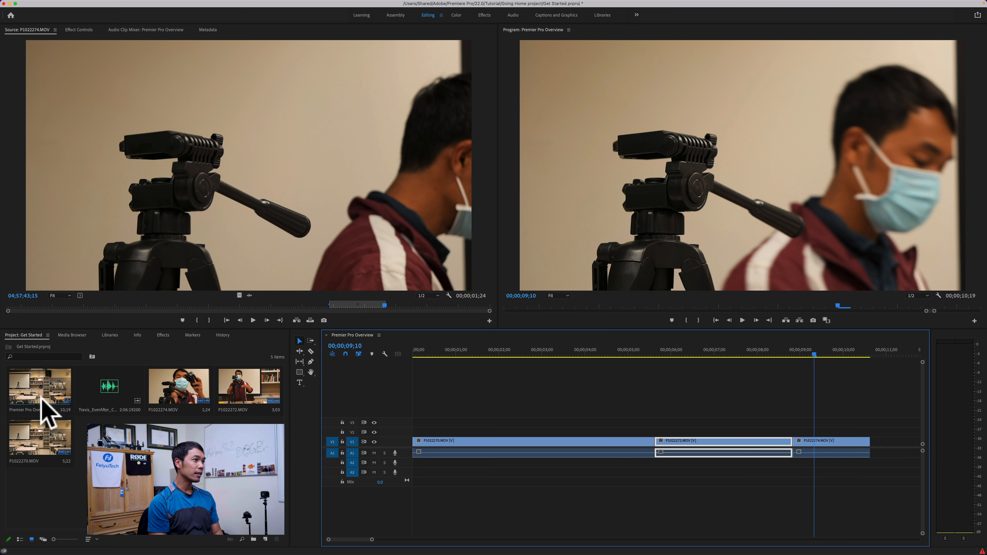
double_click(44, 444)
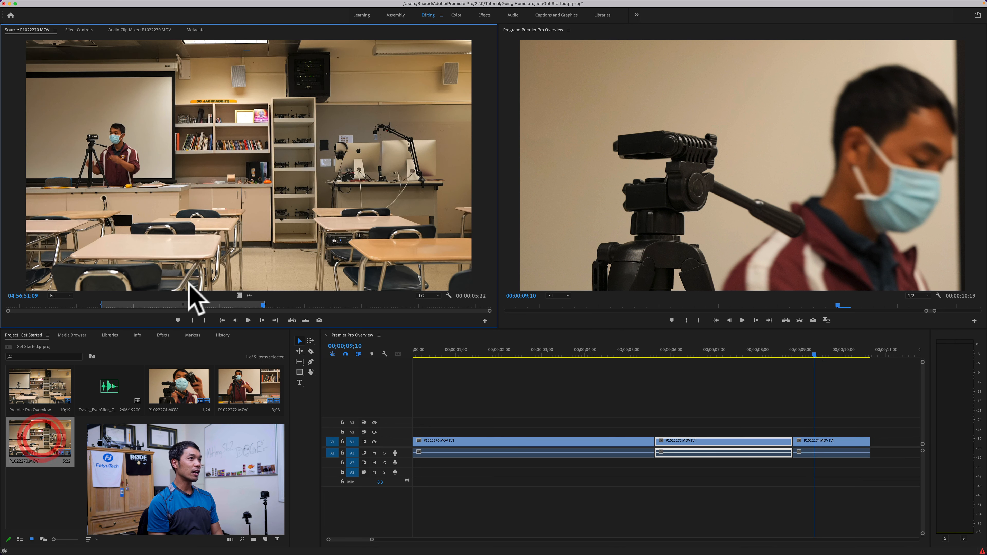
double_click(256, 406)
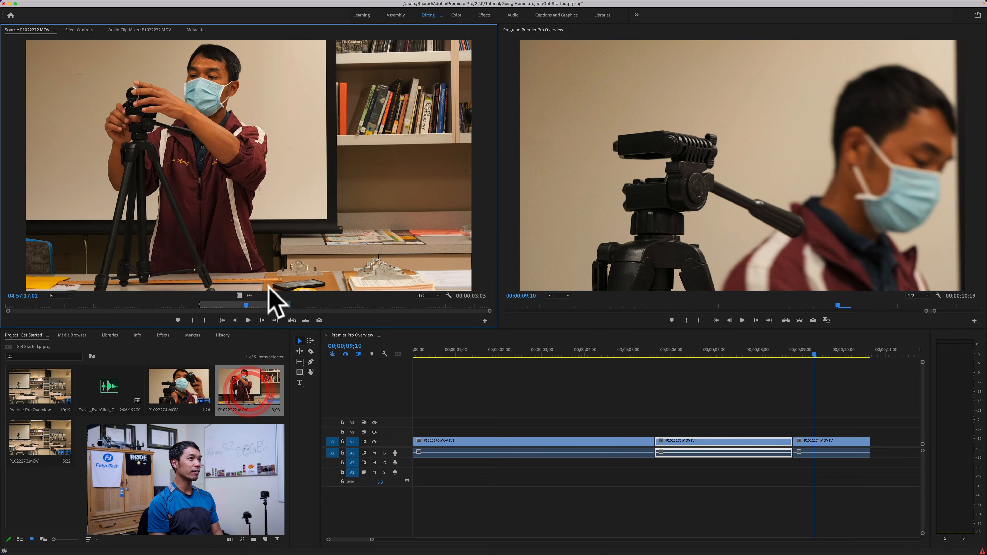
key("space")
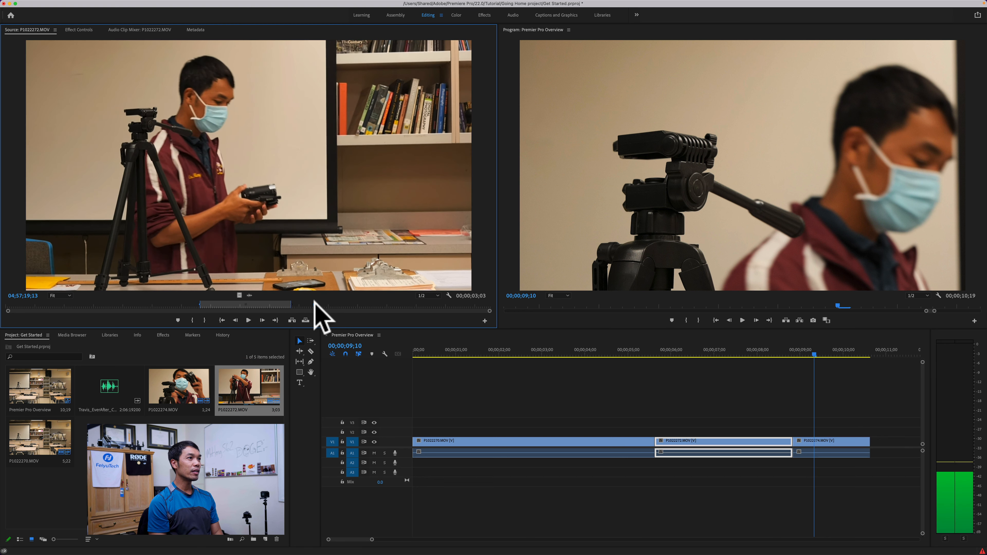
left_click_drag(301, 301, 317, 303)
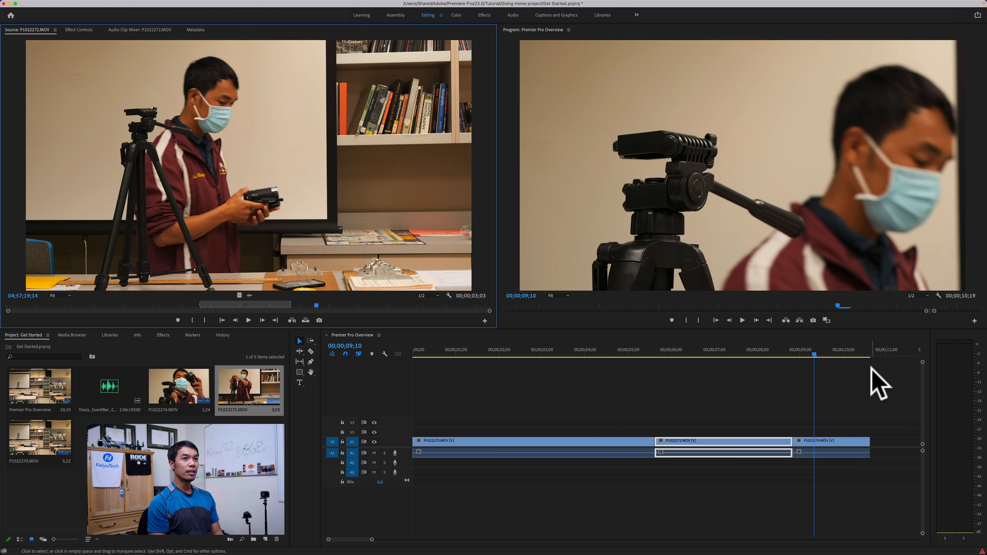
Step: Park the timeline playhead at the sequence end and mark a new 00;00;02;16 range in P1022272.MOV ending at 04;57;22;12
left_click_drag(814, 354, 870, 355)
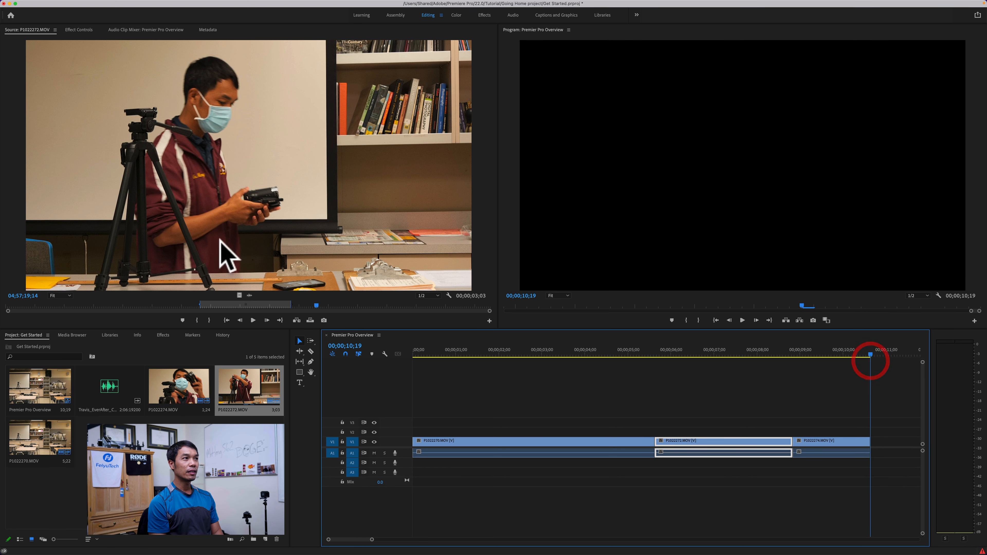
left_click_drag(323, 306, 403, 306)
left_click(197, 321)
left_click(210, 320)
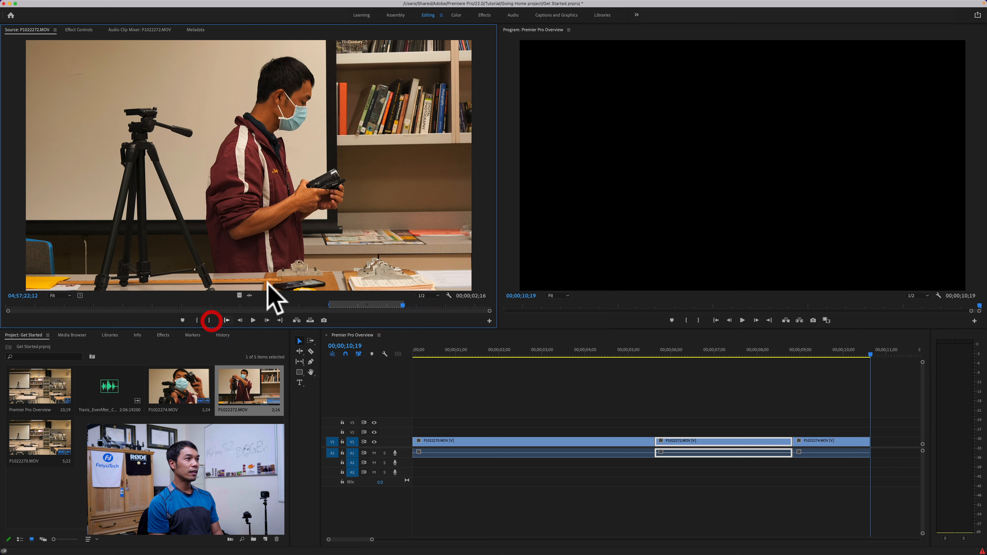
Step: Try placing only the picture of the marked range at the sequence end, and only its sound on a lower audio track
left_click_drag(239, 296, 875, 443)
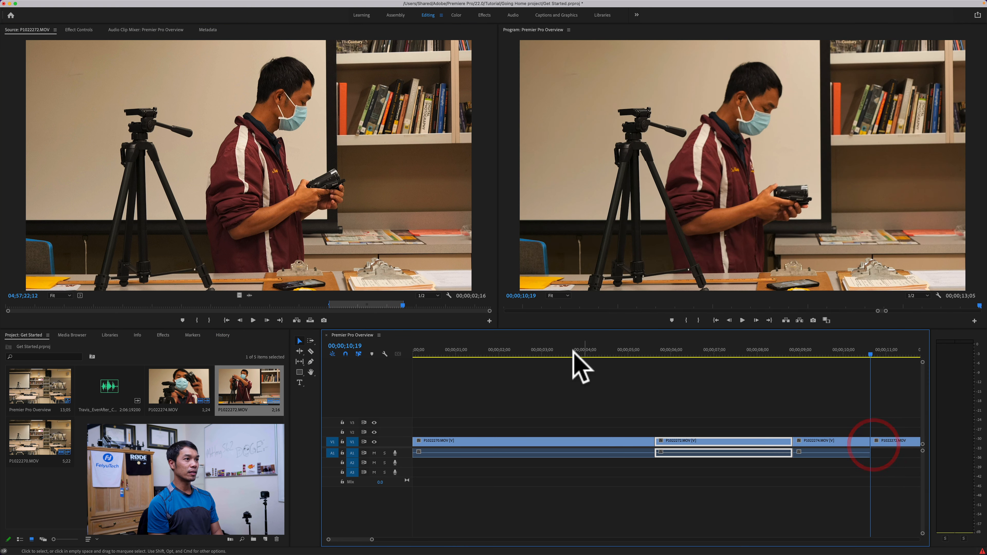
key("super+z")
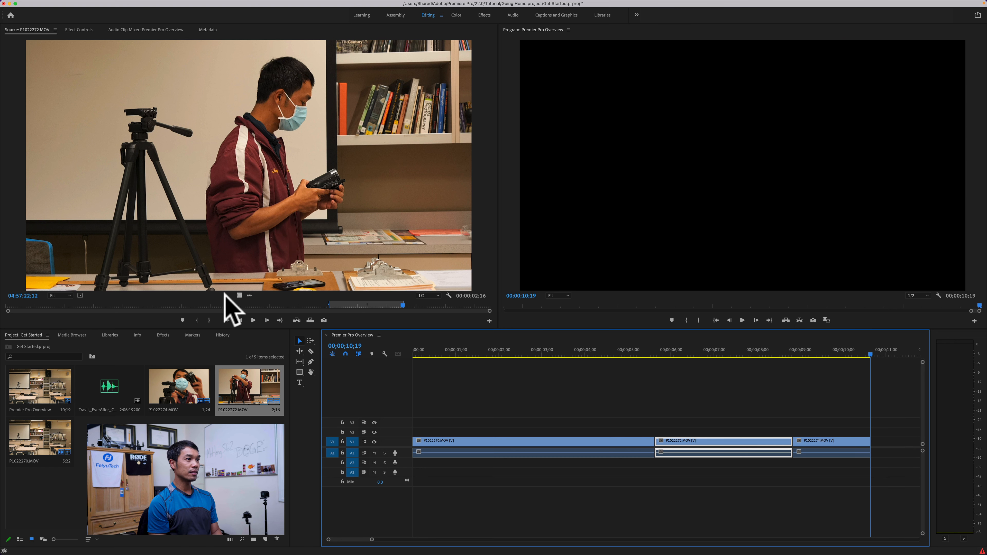
left_click_drag(240, 297, 424, 467)
left_click(465, 465)
key("Delete")
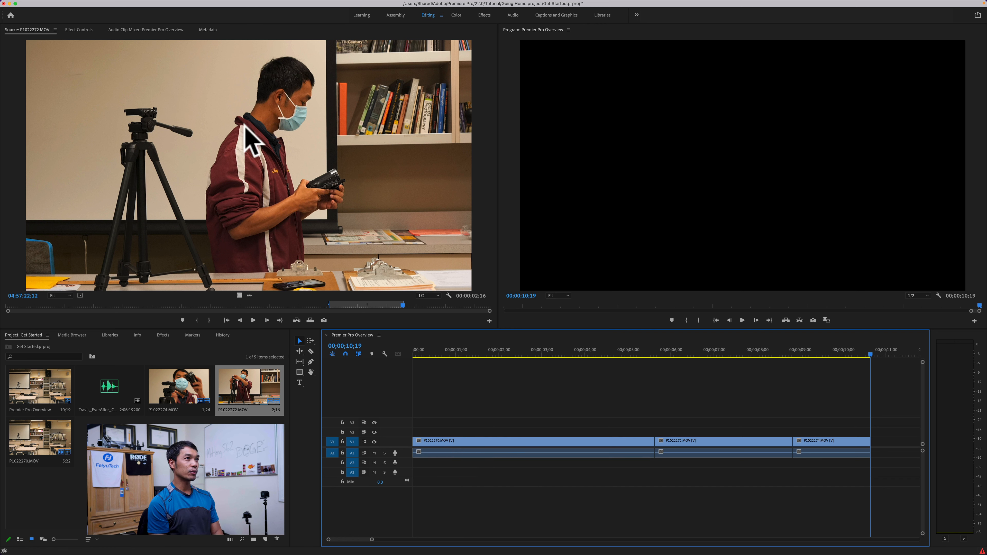
Step: Add the marked P1022272.MOV range with picture and sound to the sequence end and play across the new cut
left_click_drag(250, 140, 875, 447)
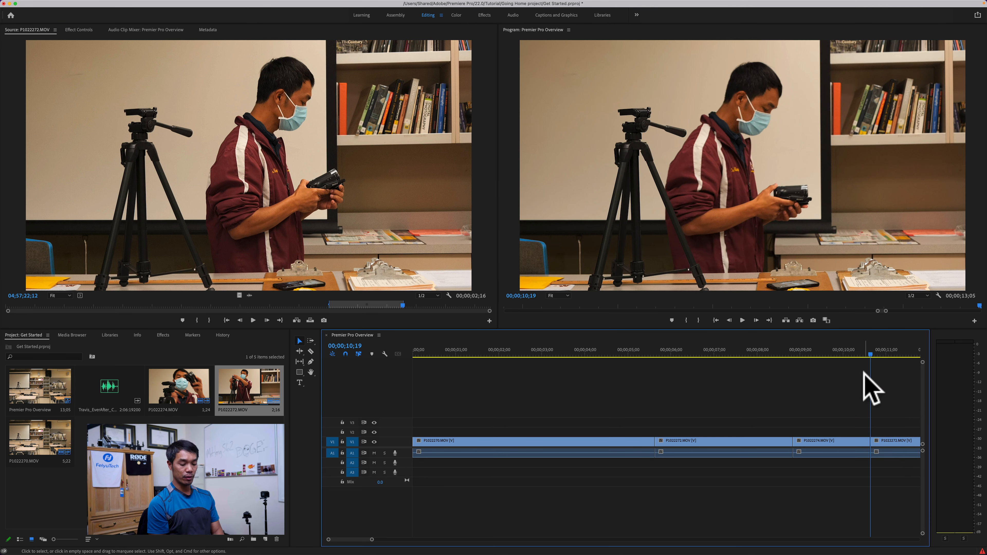
key("minus")
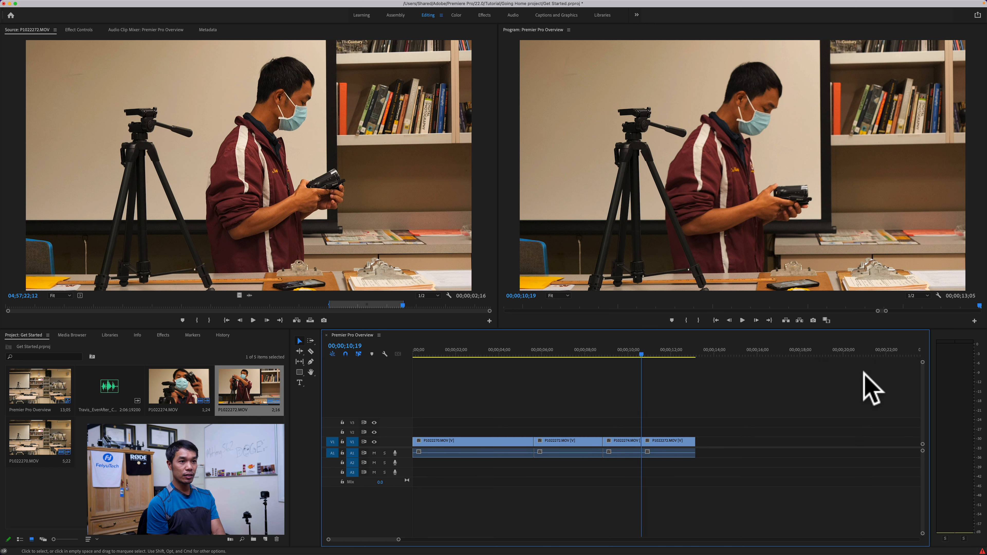
left_click(640, 350)
left_click(636, 354)
key("space")
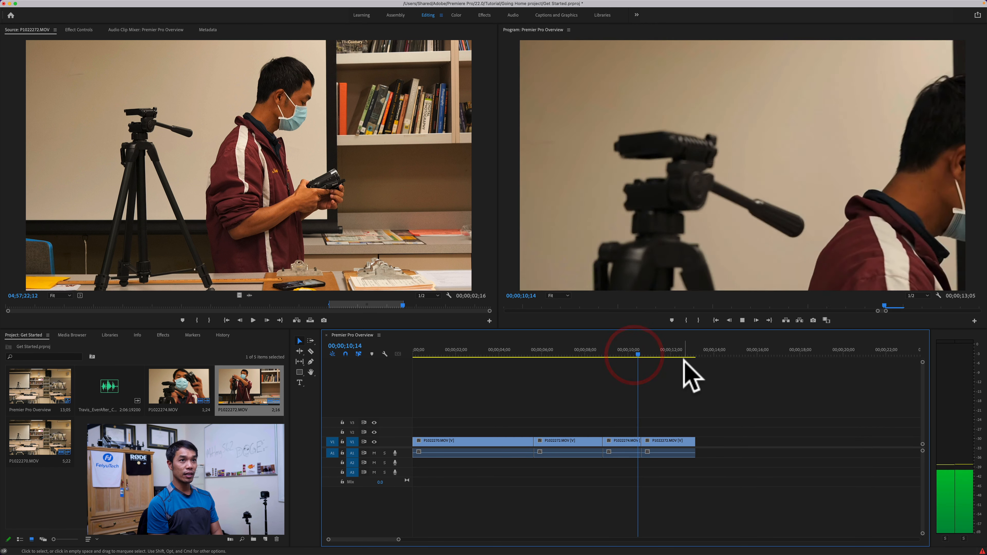
key("space")
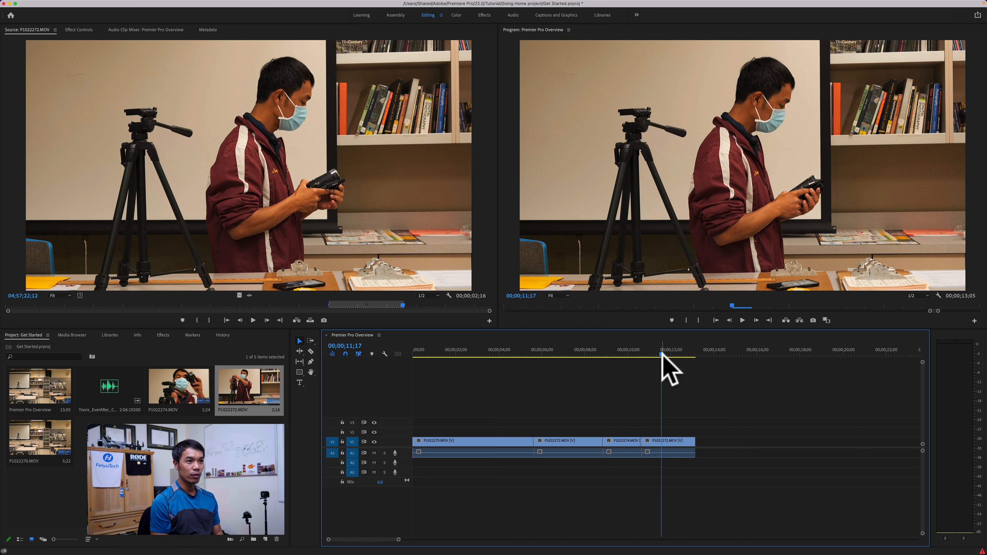
Step: Show the whole sequence duration in the program monitor's time ruler and scrub from the second clip into the third
left_click_drag(661, 352, 590, 361)
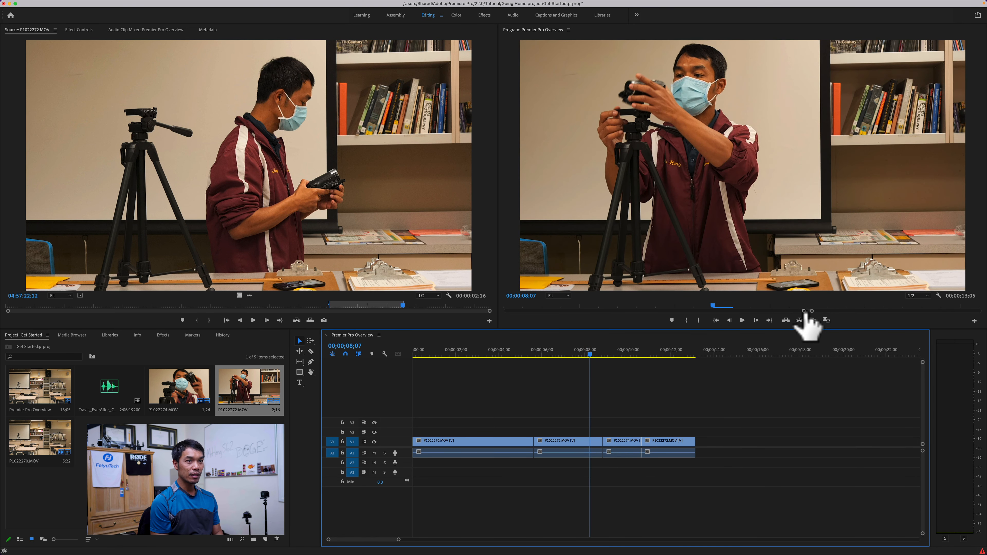
left_click_drag(804, 312, 469, 317)
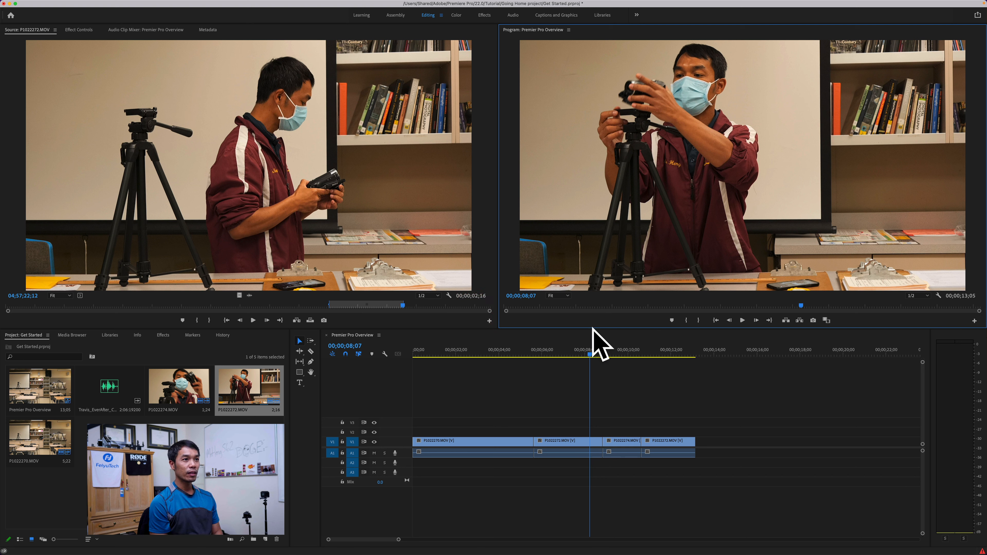
left_click_drag(591, 352, 612, 372)
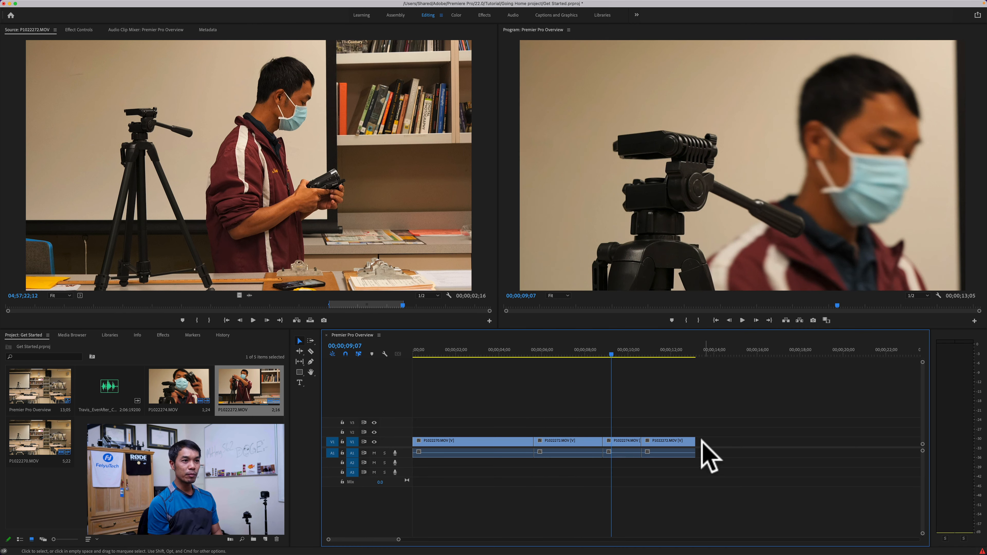
Step: Extend the end of the last clip to 00;00;16;03, scrub through the added footage and try to extend it further
left_click_drag(695, 442, 854, 461)
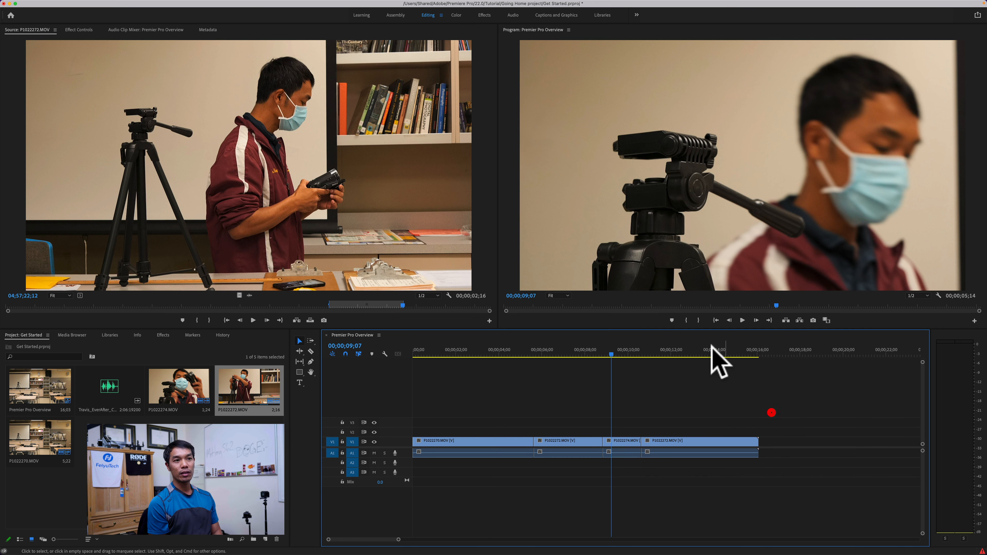
left_click_drag(711, 350, 756, 360)
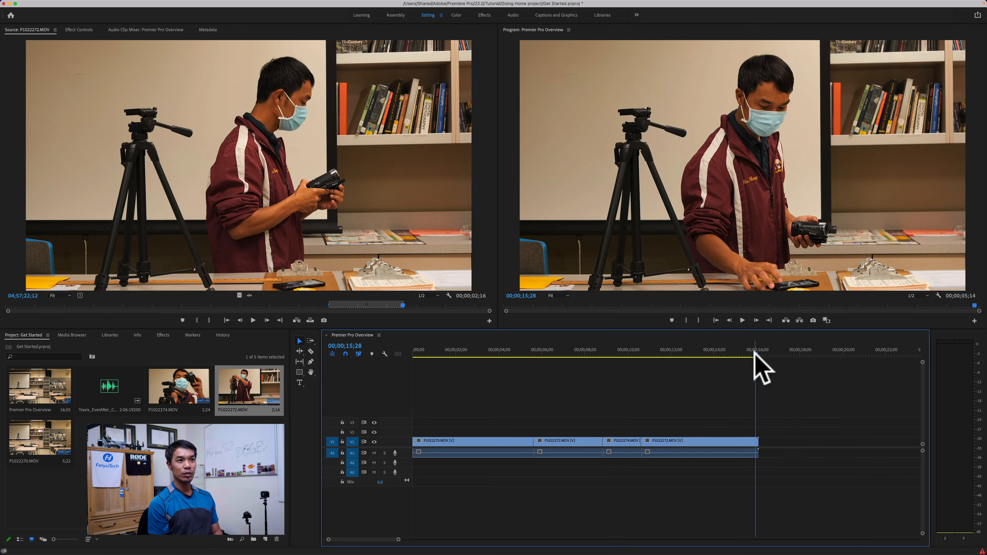
left_click_drag(756, 353, 749, 355)
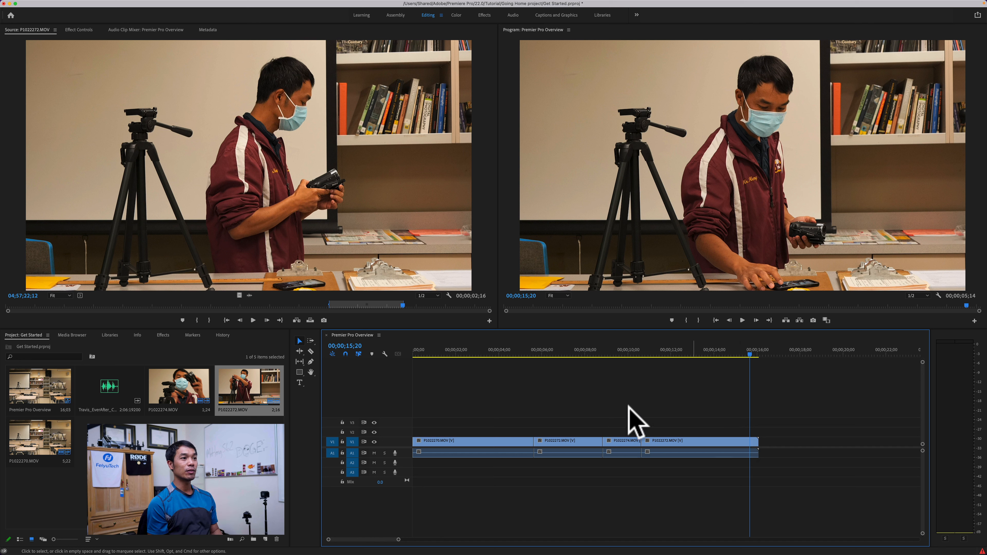
left_click_drag(757, 442, 808, 443)
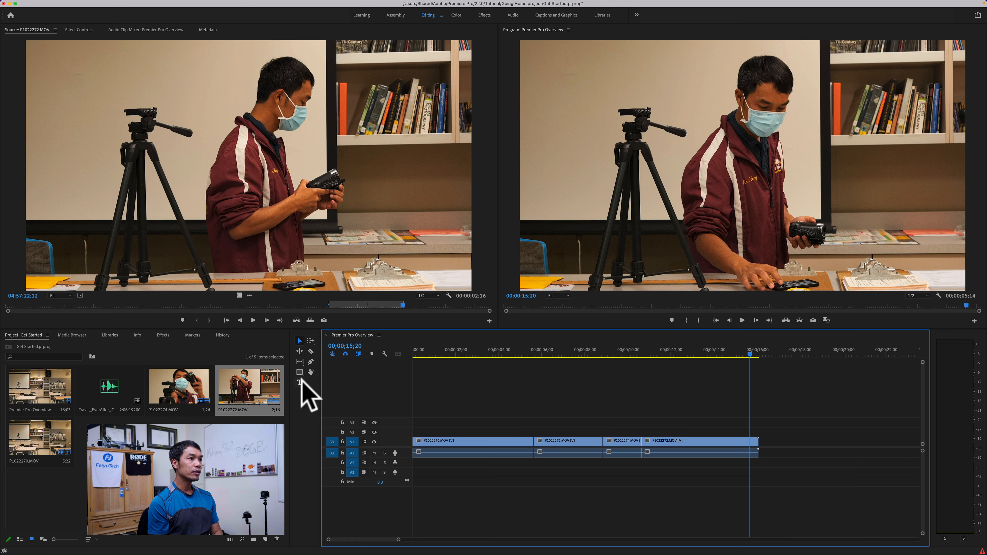
Step: Split the last clip with the Razor tool at about 00;00;12;26 and 00;00;14;08 and delete the middle piece
left_click(310, 351)
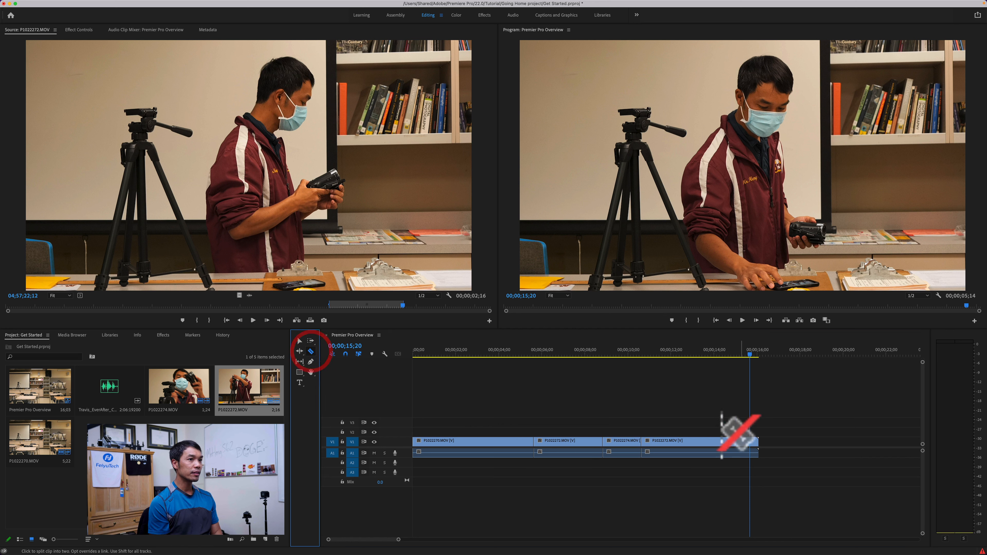
left_click(690, 442)
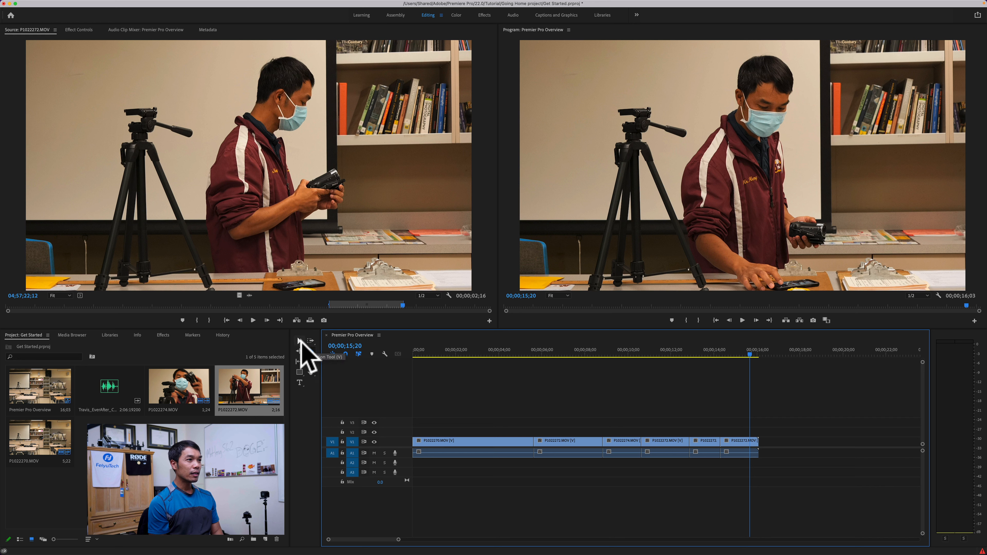
left_click(300, 341)
left_click(705, 441)
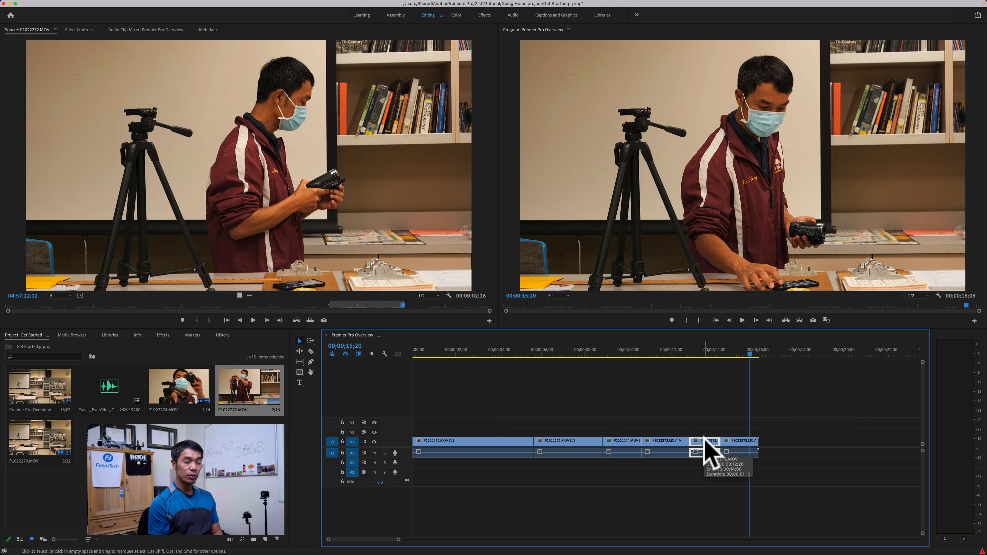
left_click_drag(692, 354, 678, 369)
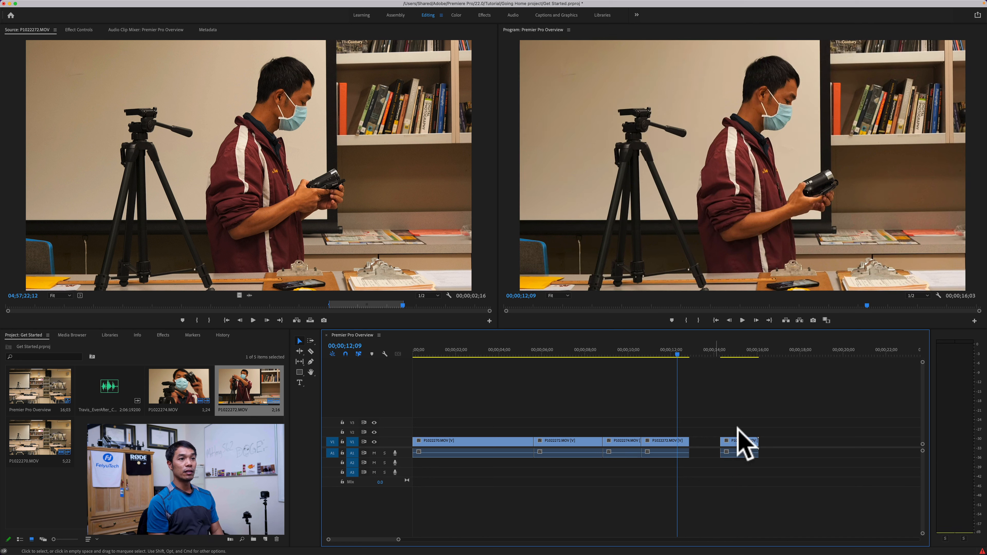
Step: Close the gap by moving the final piece against the one before it, and play across the join
left_click_drag(739, 443, 708, 442)
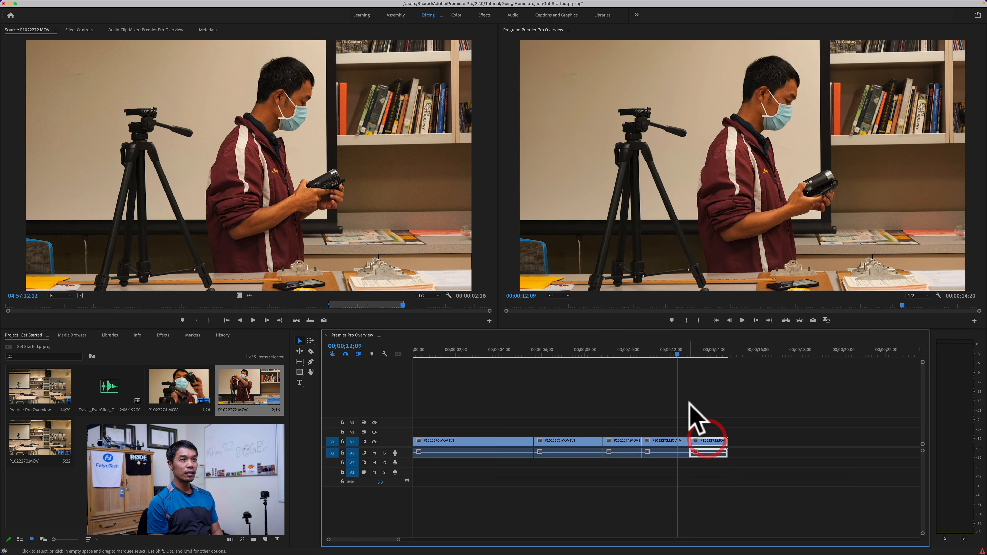
key("space")
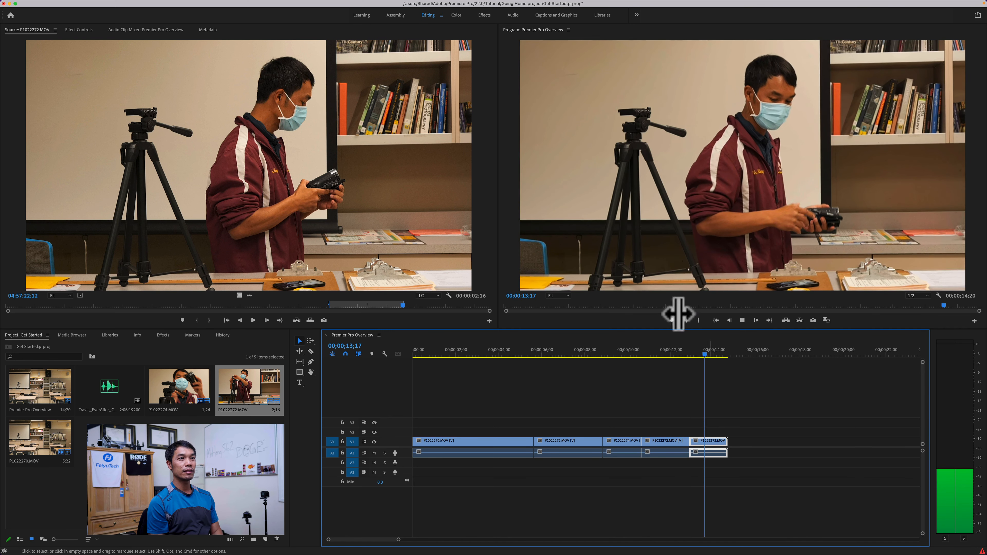
left_click(680, 356)
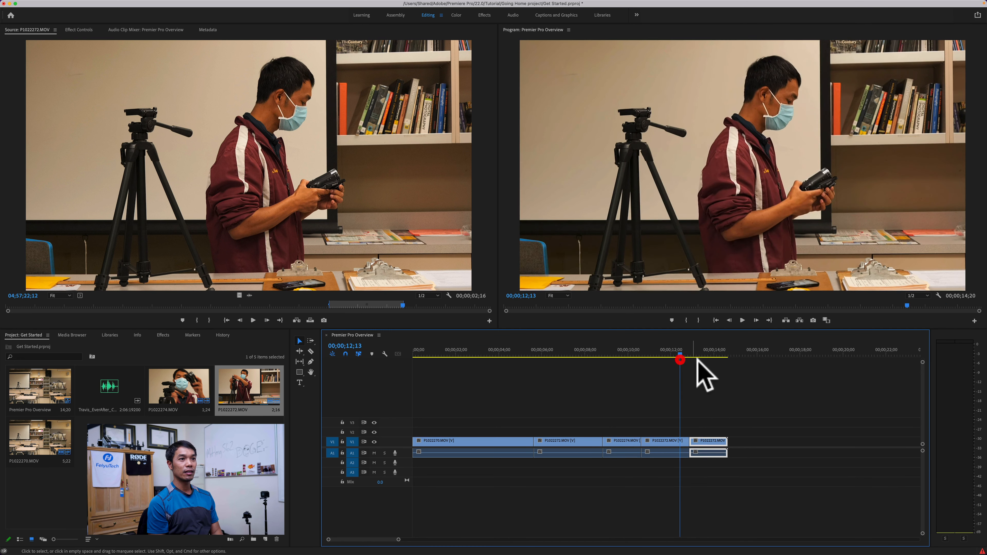
key("space")
Step: Undo the gap closing, the deletion and the splits in the last clip
key("super+z")
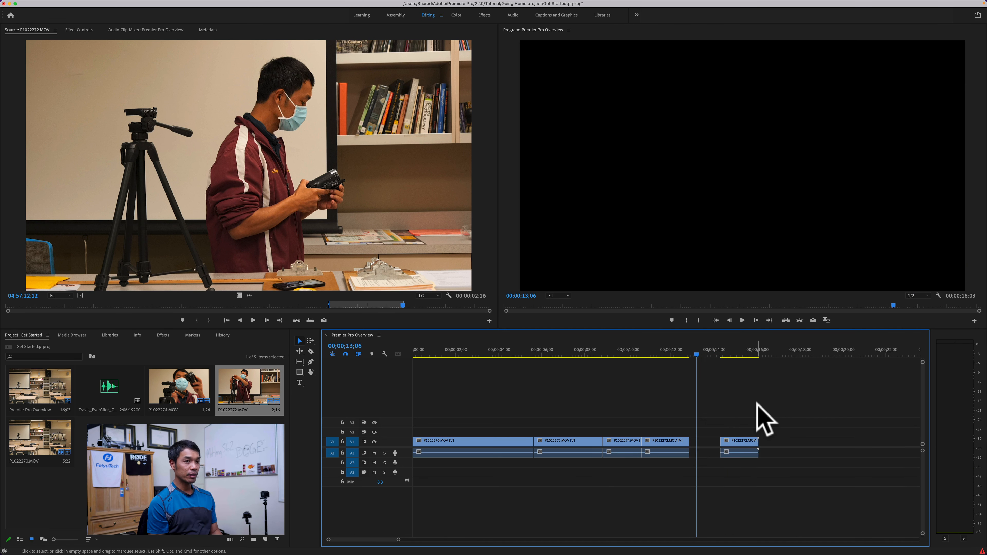
key("super+z")
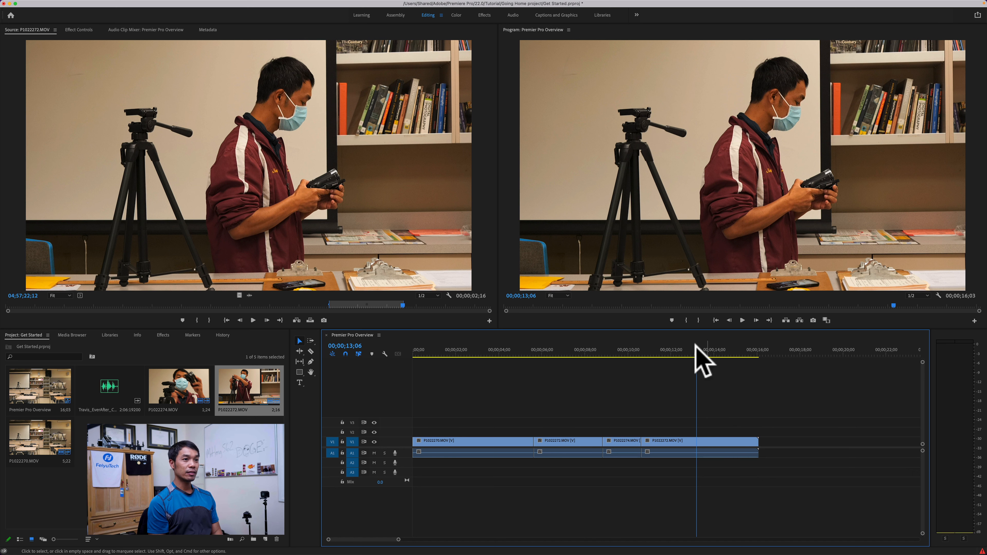
Step: Find a new end point for the last clip and trim its end back to 00;00;14;16
left_click_drag(696, 353, 723, 355)
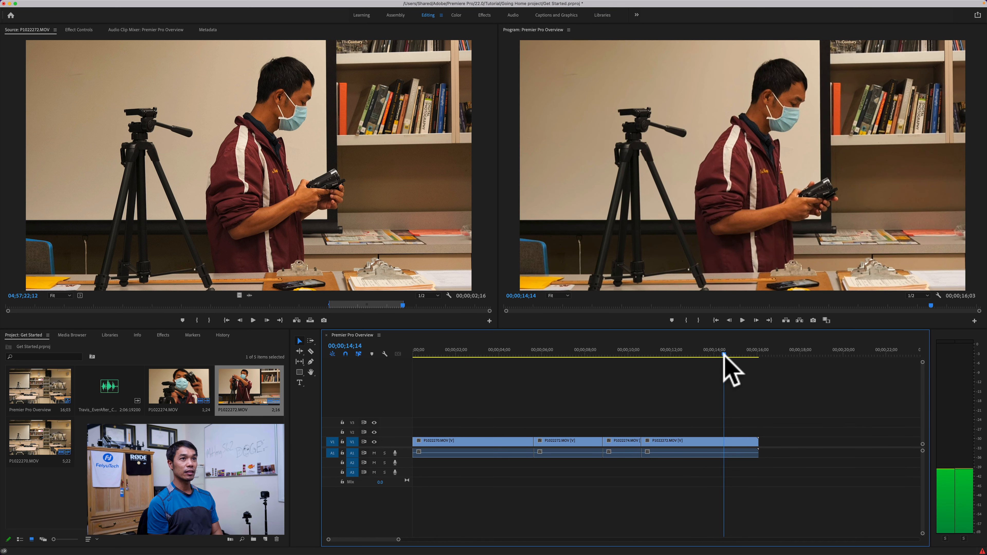
left_click_drag(757, 442, 725, 442)
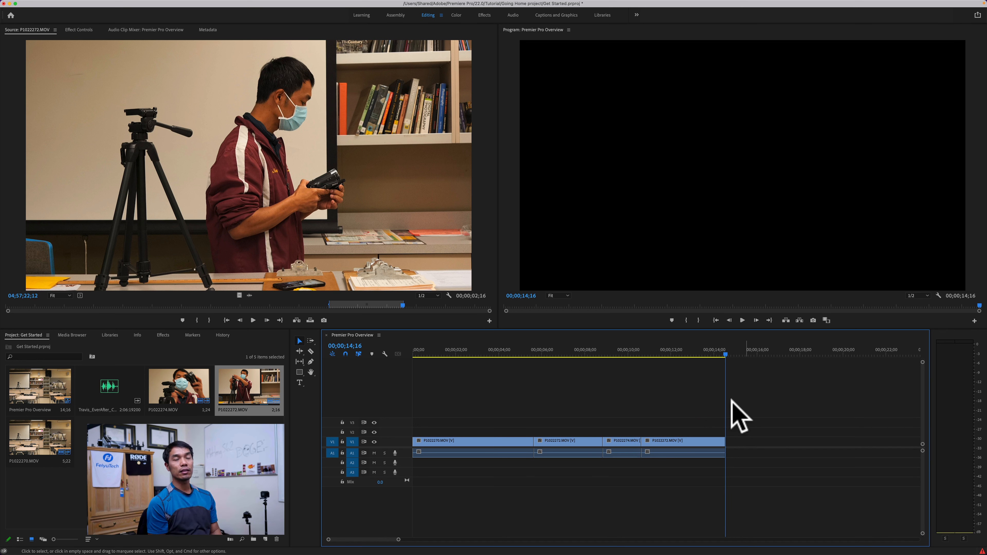
Step: Try deleting the last clip from the sequence, and undo the deletion
left_click(688, 442)
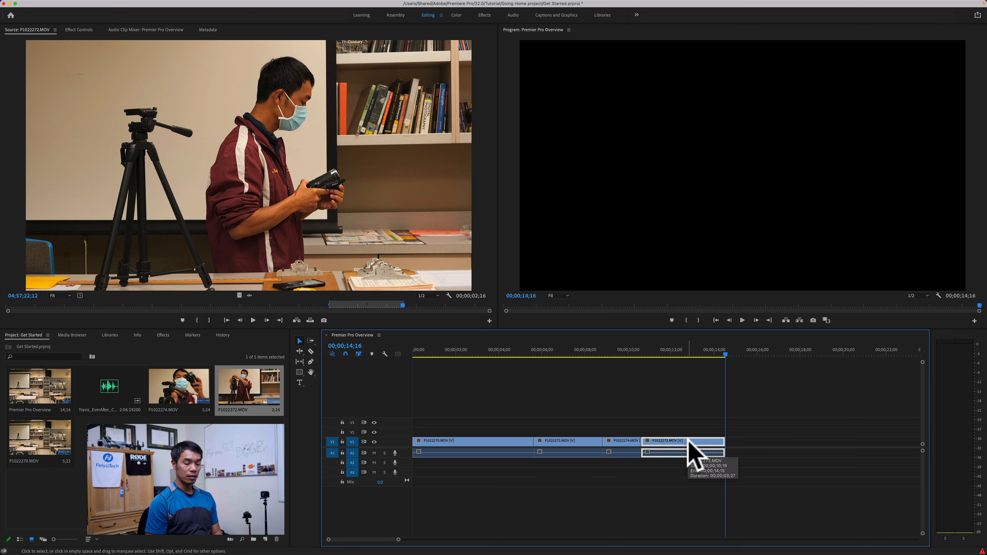
key("Delete")
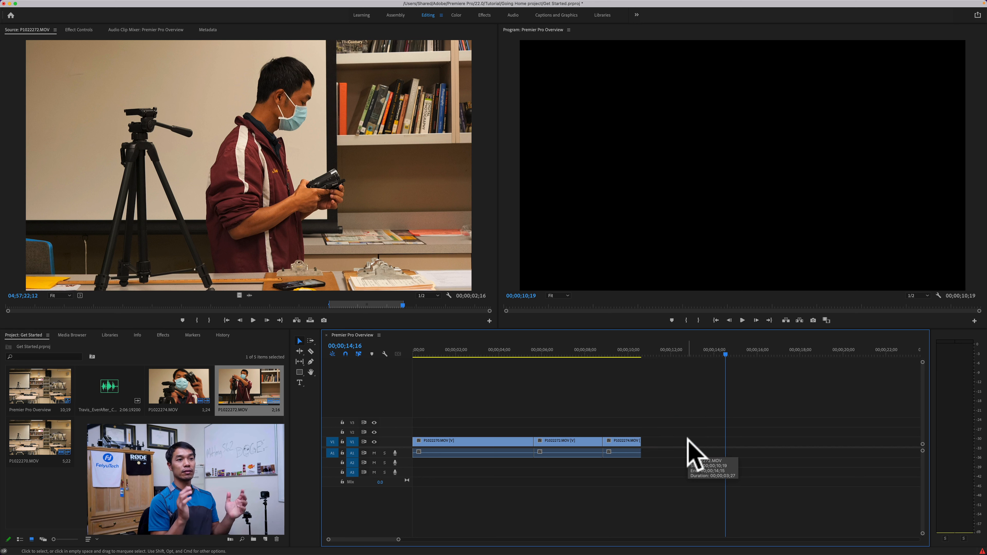
key("super+z")
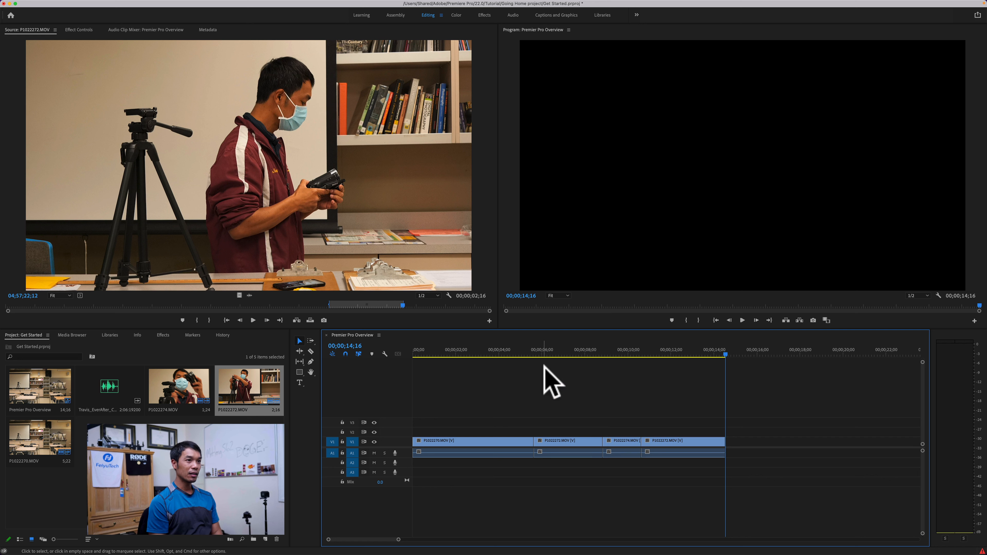
Step: Try deleting the second clip from the sequence, and undo the deletion
left_click(551, 356)
left_click(566, 443)
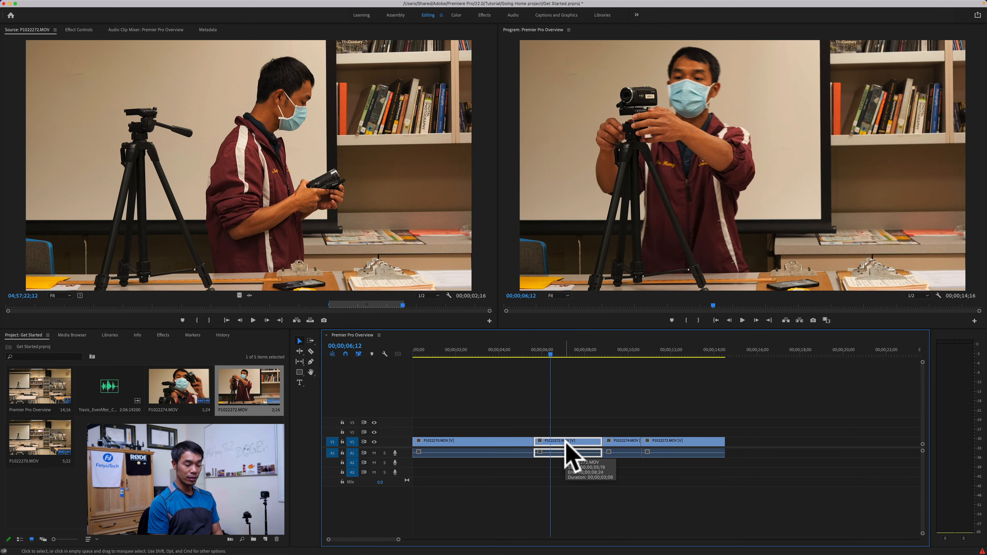
key("Delete")
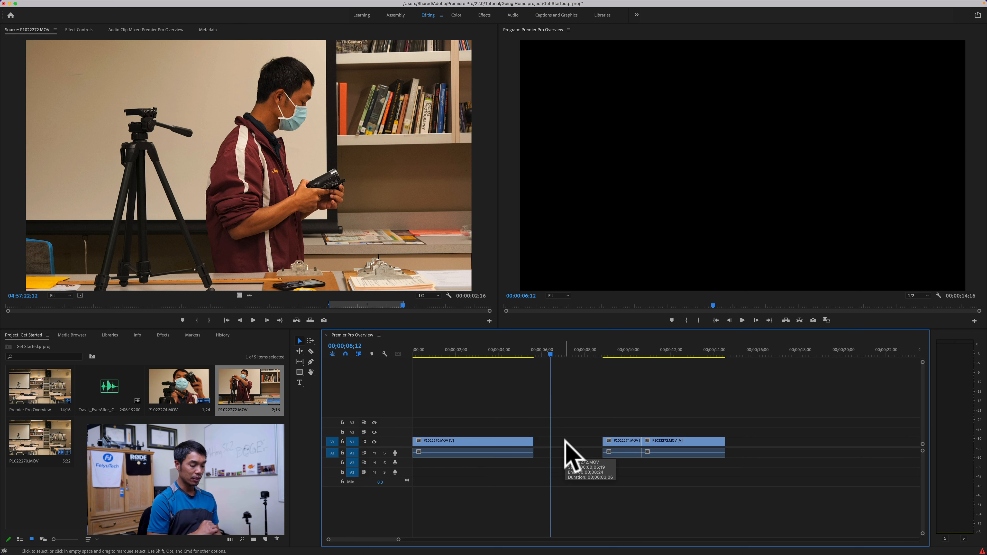
key("super+z")
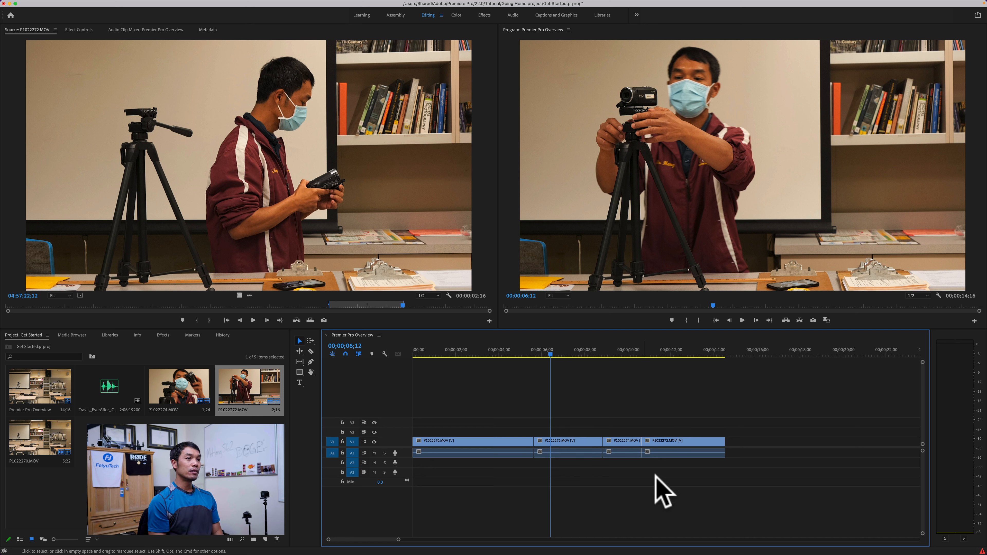
left_click(470, 381)
left_click(64, 4)
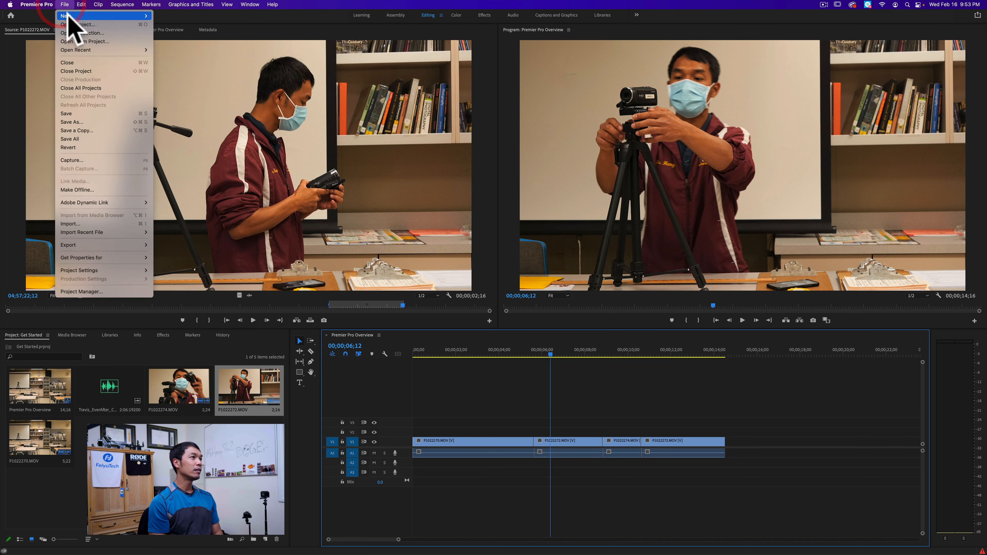
mouse_move(79, 17)
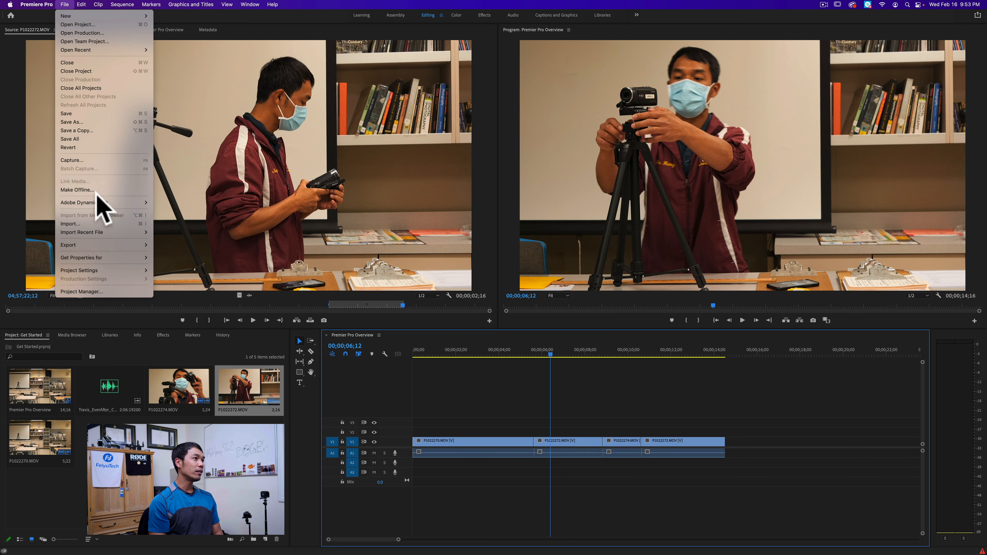
left_click(507, 368)
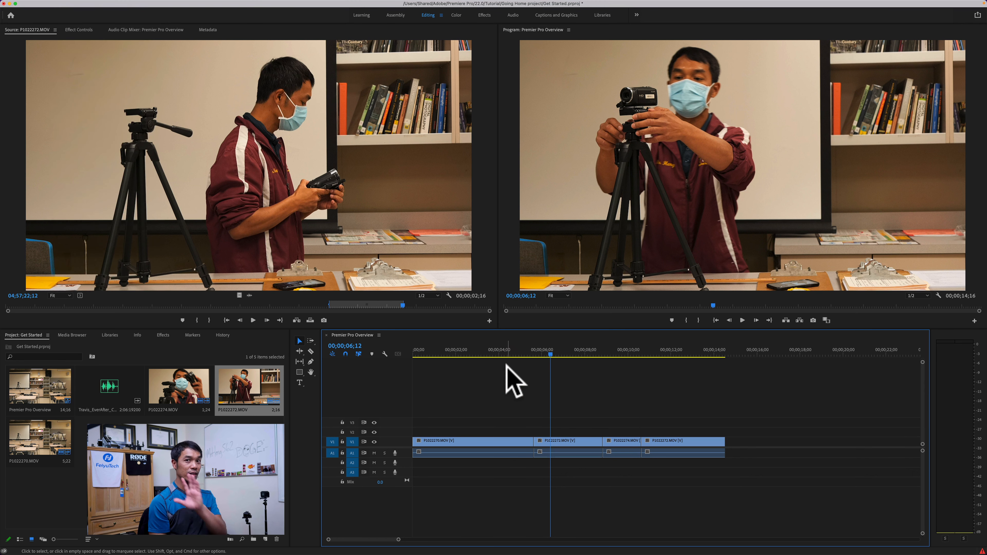
left_click(510, 374)
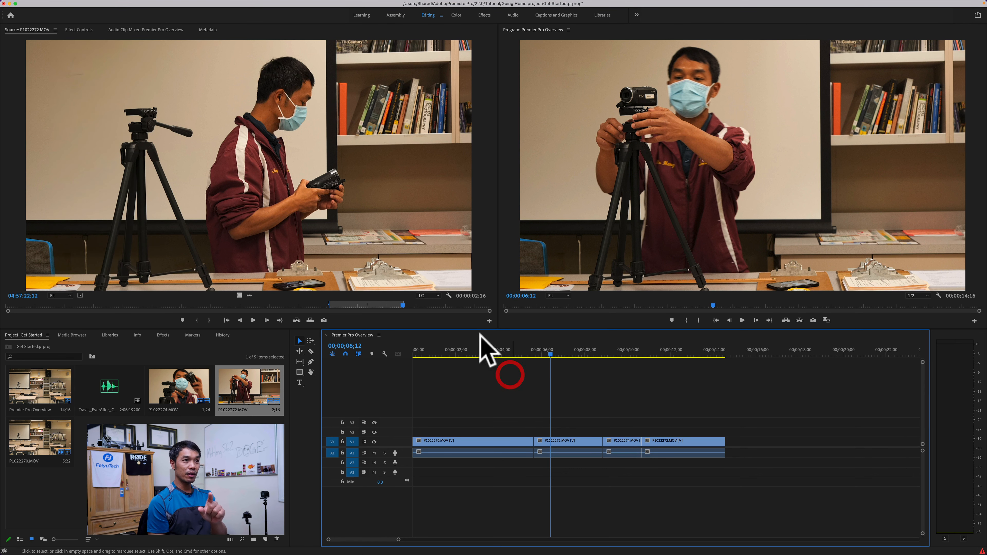
Step: Set up a media export of the sequence in H.264 format with the YouTube 1080p Full HD preset
left_click(63, 4)
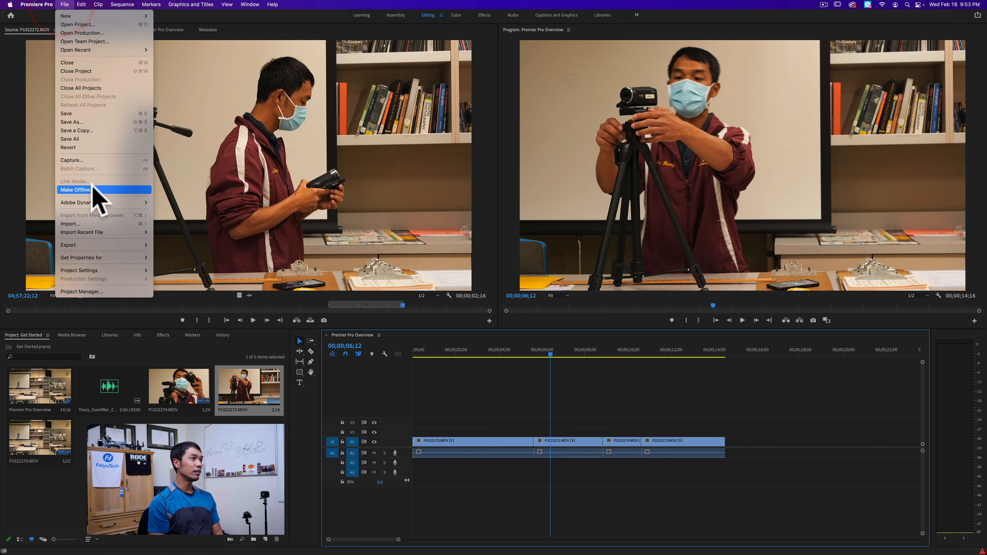
mouse_move(109, 234)
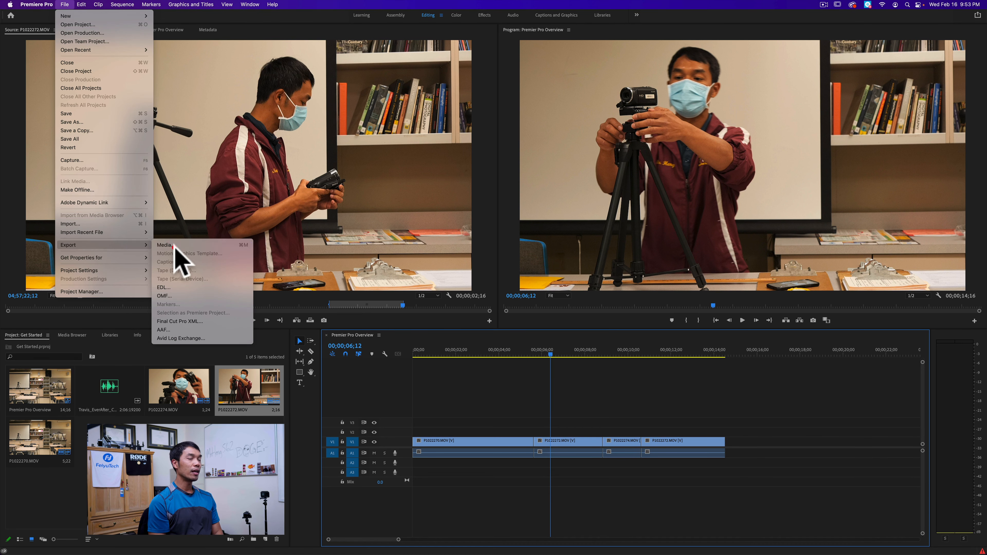
left_click(174, 248)
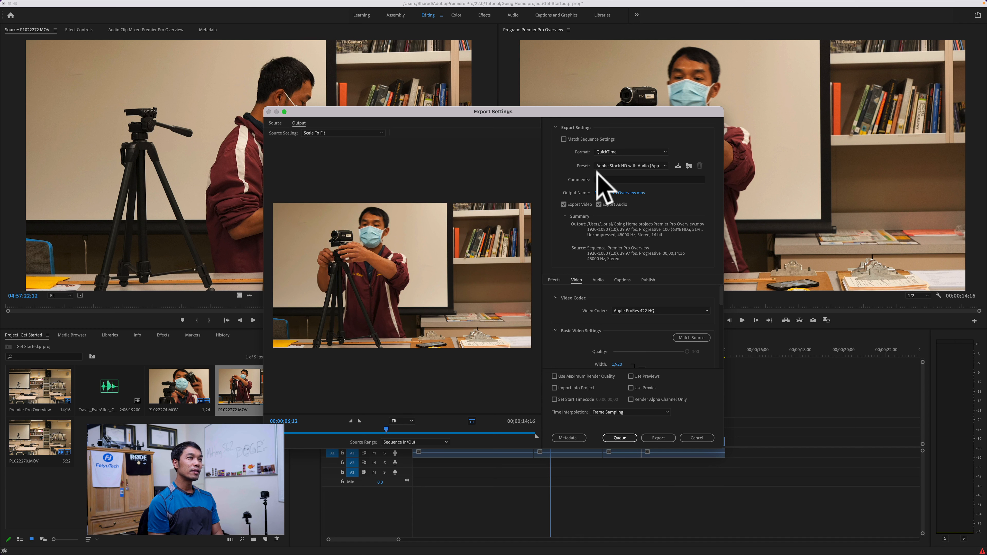
left_click(622, 152)
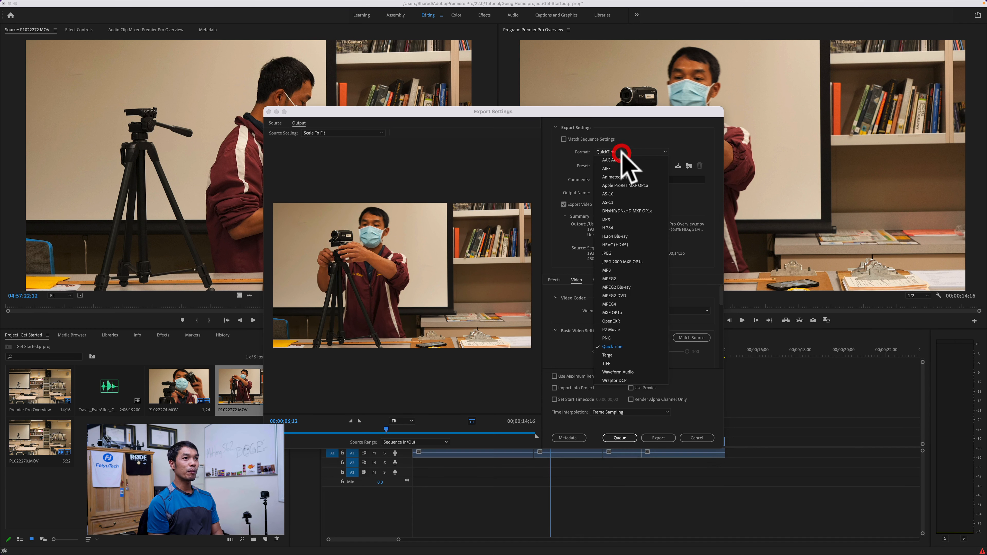
left_click(622, 228)
left_click(639, 166)
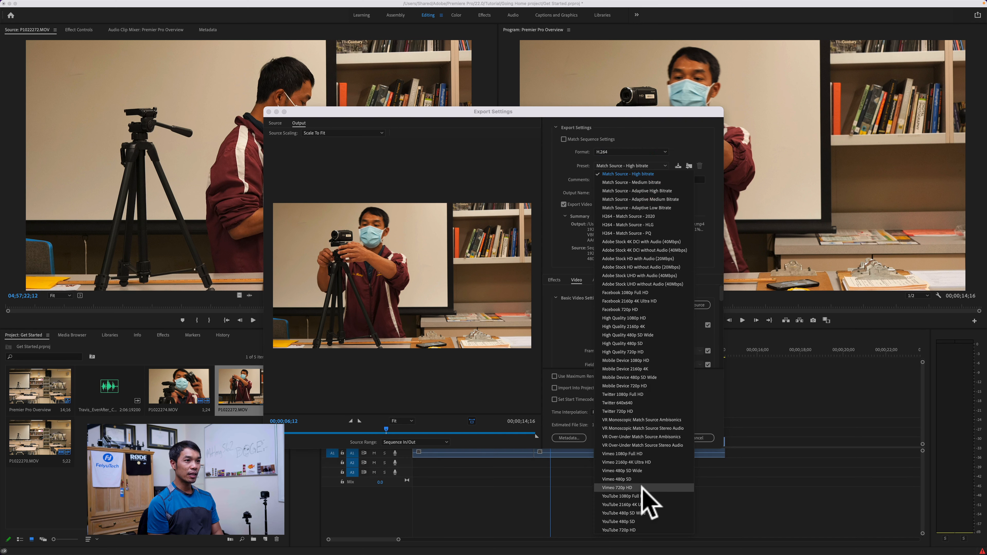
left_click(641, 497)
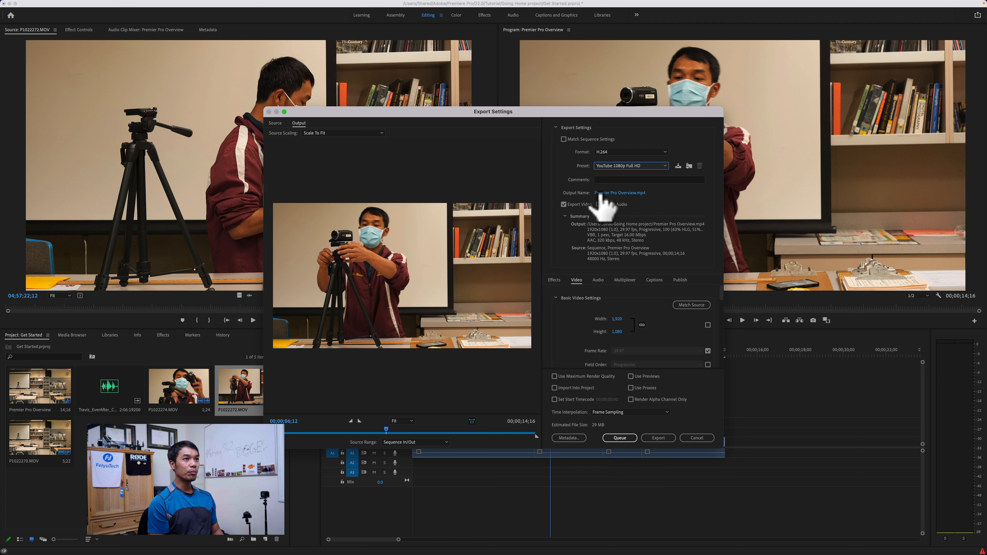
Step: Choose the Overview folder inside the Desktop's Premiere Pro folder as the export's save location
left_click(614, 192)
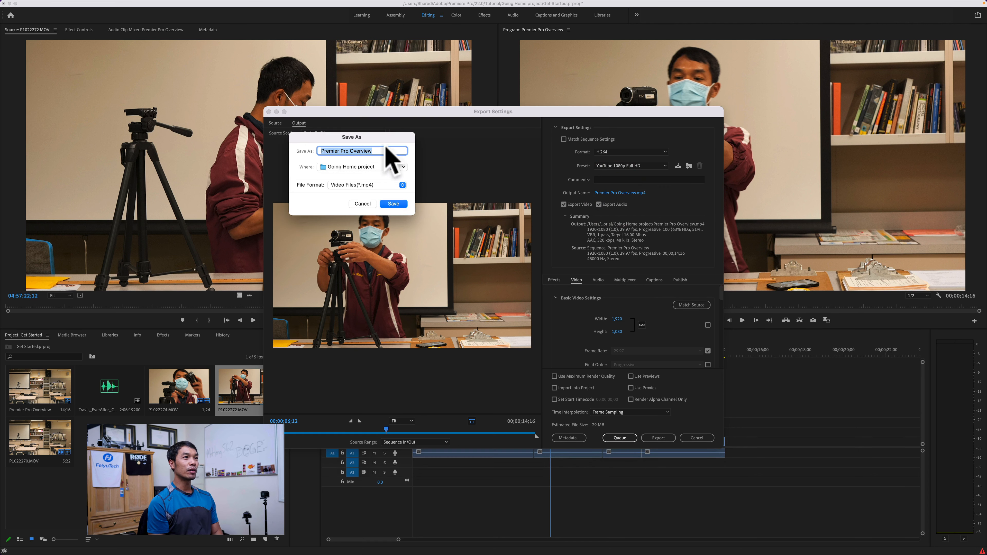
left_click(403, 167)
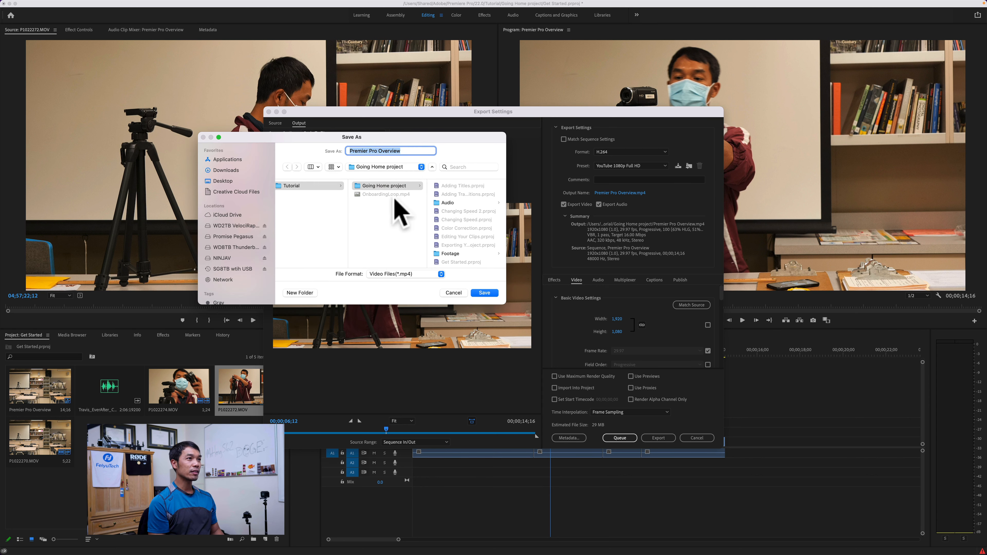
left_click(223, 181)
left_click(303, 186)
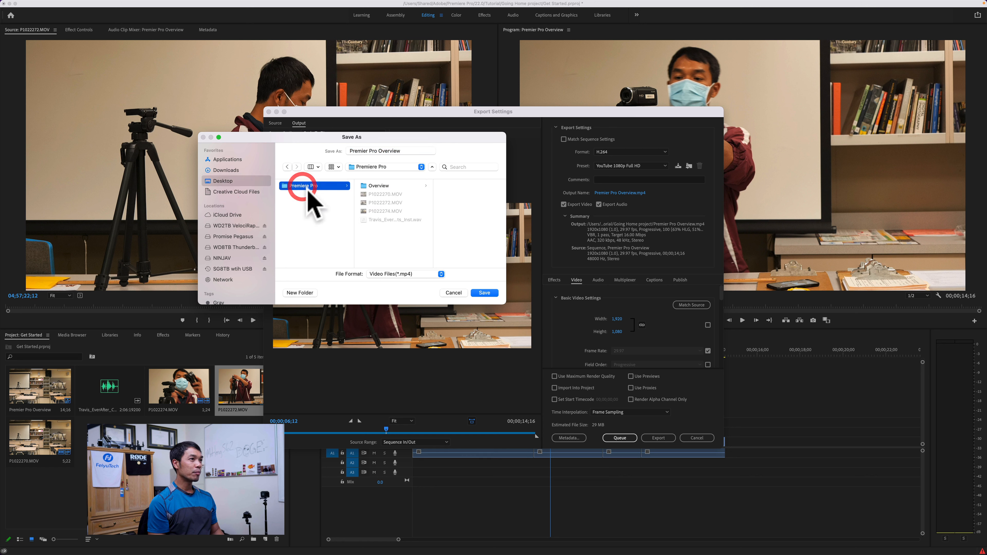
left_click(381, 186)
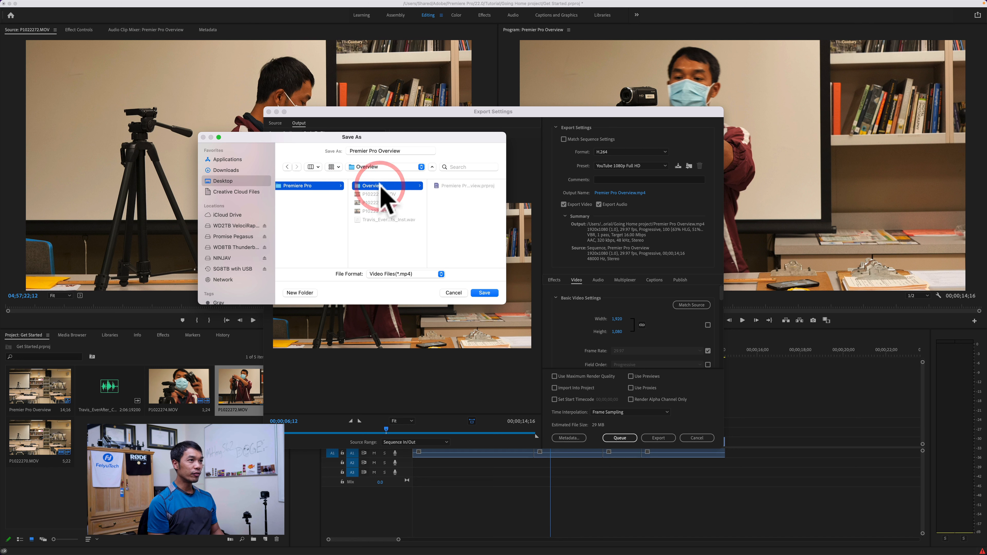
Step: Correct the output file name to Premiere Pro Overview and save it to the Overview folder
left_click(382, 151)
left_click_drag(401, 151, 349, 151)
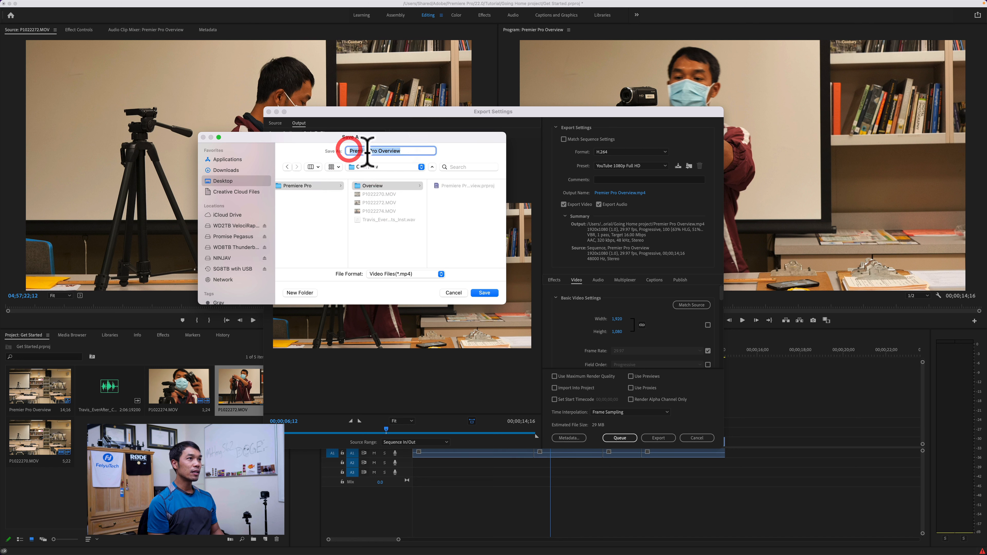
left_click(371, 151)
type("e")
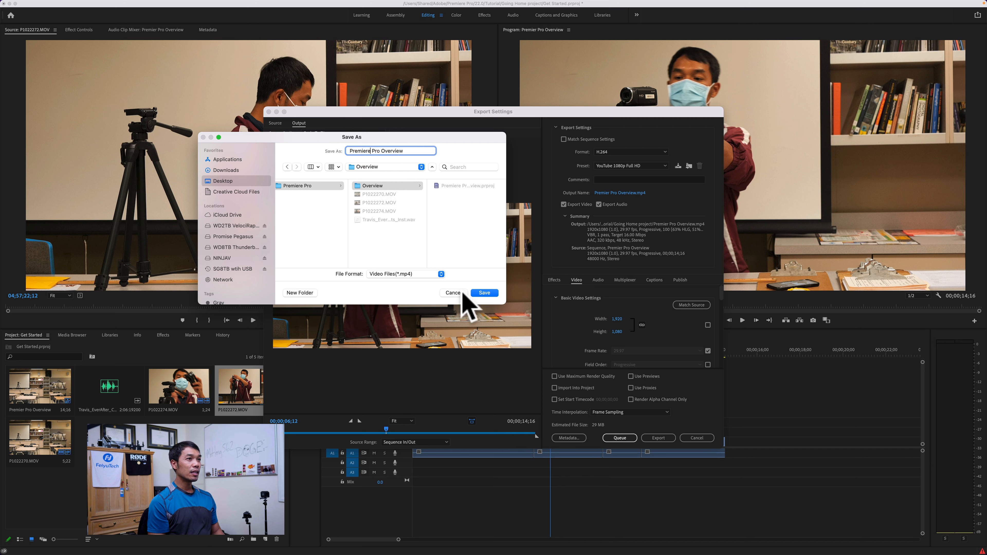
left_click(360, 186)
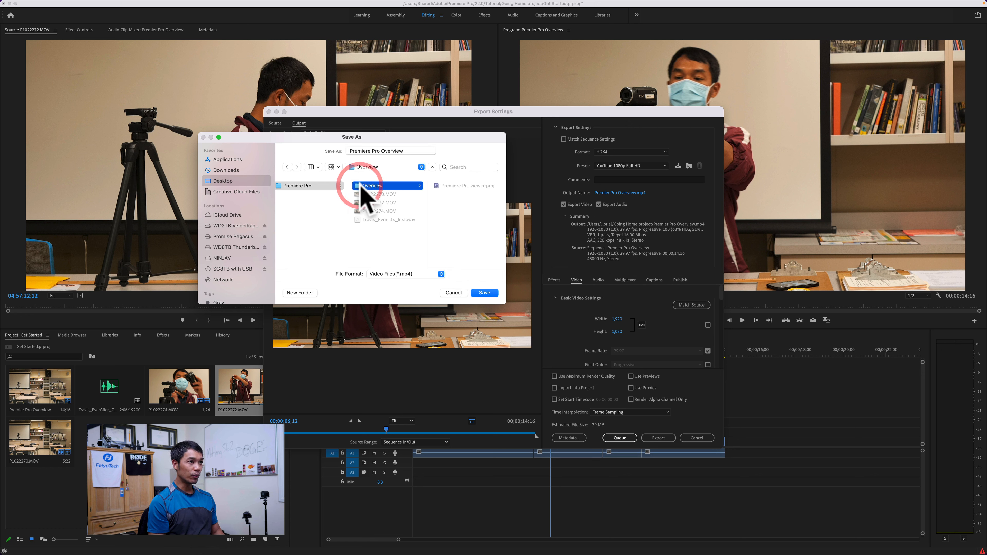
left_click(485, 294)
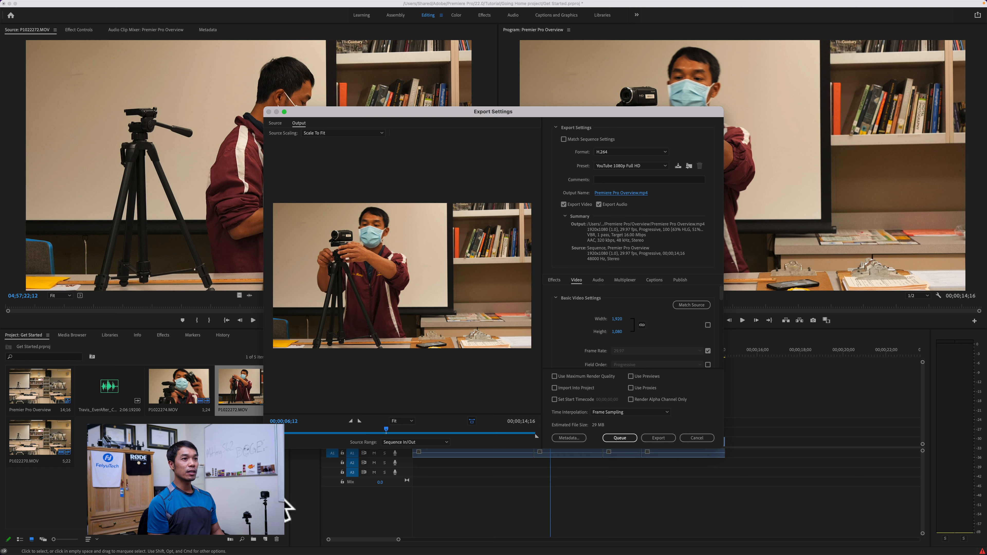
Step: Bring up the destination folder in Finder and export the sequence with the chosen settings
left_click(124, 541)
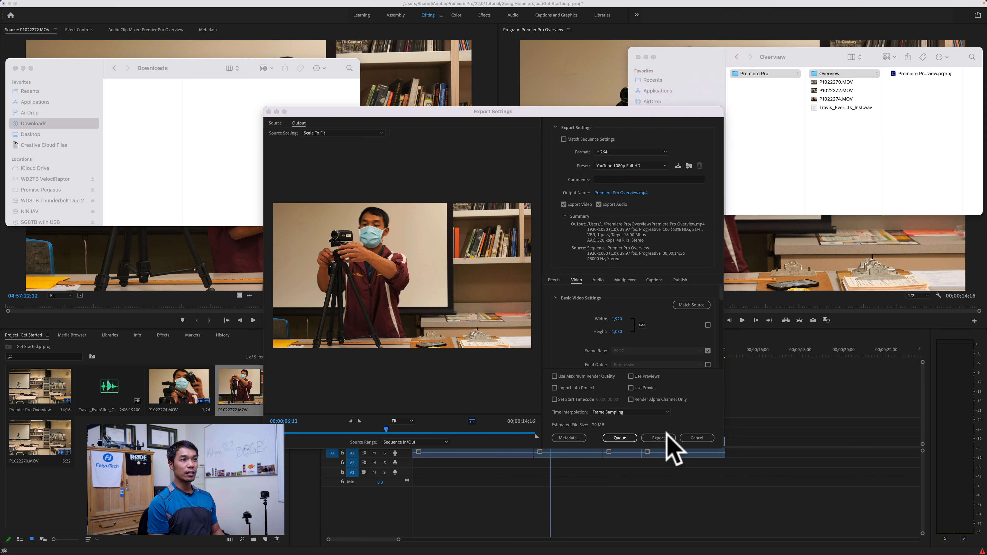
left_click(660, 438)
Step: Switch to Finder and select the exported Premiere Pro Overview.mp4 in the Overview folder
mouse_move(218, 554)
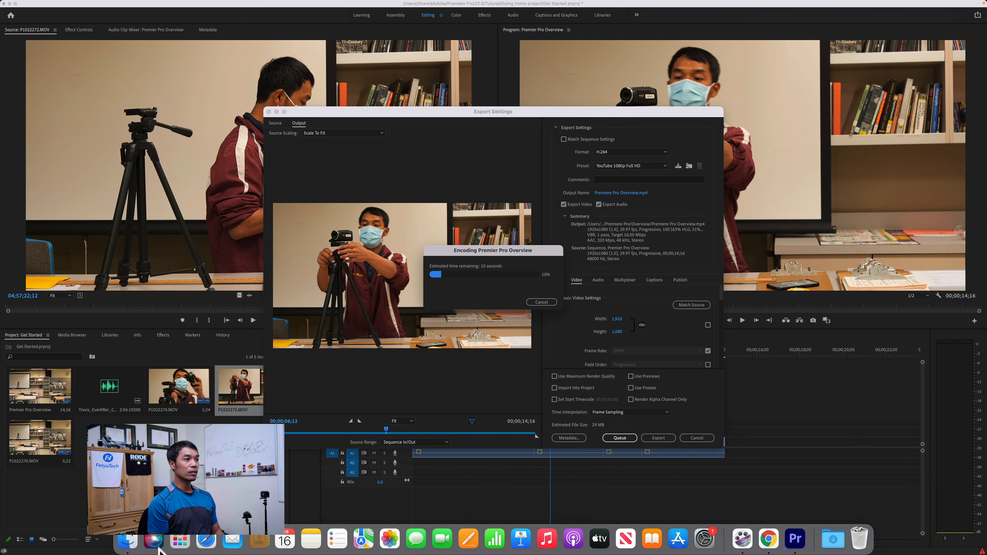
left_click(125, 538)
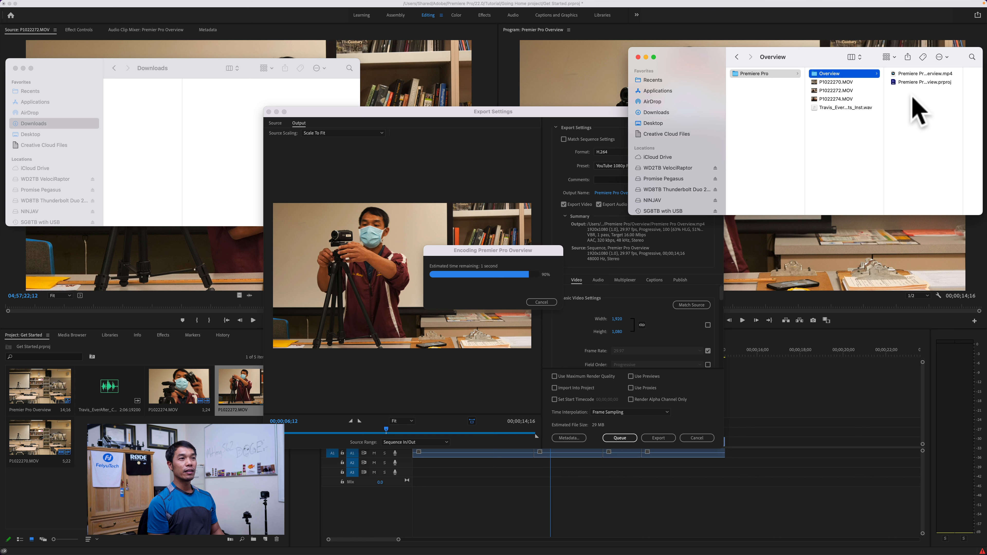
left_click(912, 73)
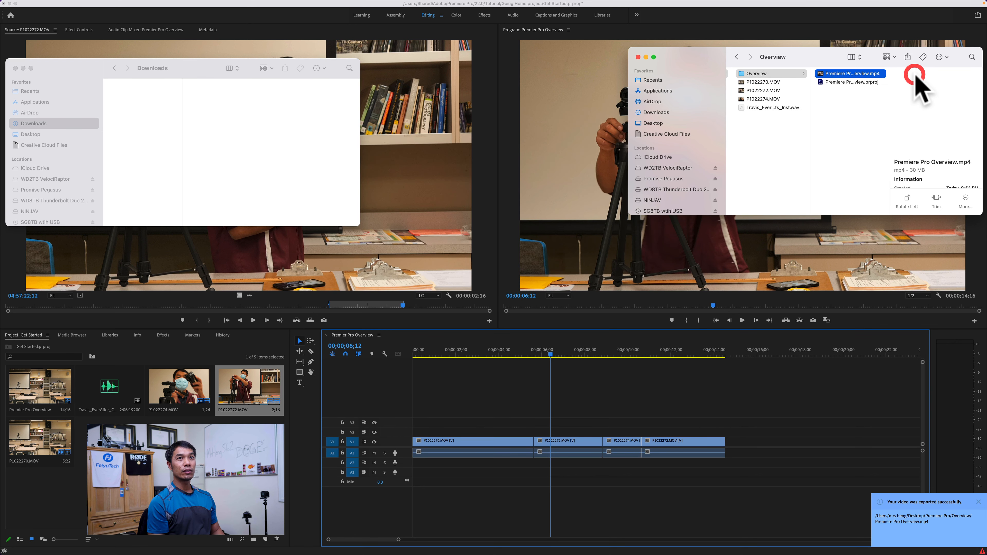